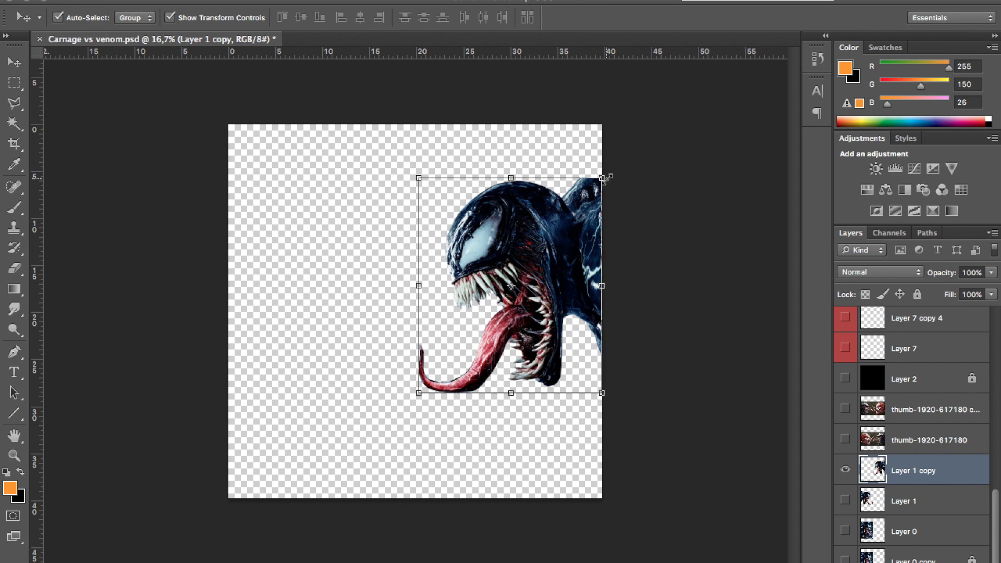
# - Scale up, rotate and move the Venom head to fill the right of the canvas
pyautogui.moveTo(606, 178)
pyautogui.mouseDown()
pyautogui.moveTo(686, 139)
pyautogui.moveTo(677, 170)
pyautogui.mouseUp()
pyautogui.moveTo(464, 214); pyautogui.dragTo(514, 241)
pyautogui.press('Return')
# - Liquify Venom's neck and back outward and reshape the lower neck spike
pyautogui.click(360, 1)
pyautogui.click(396, 100)
pyautogui.moveTo(597, 342)
pyautogui.mouseDown()
pyautogui.moveTo(599, 452)
pyautogui.moveTo(655, 175)
pyautogui.moveTo(614, 335)
pyautogui.moveTo(610, 424)
pyautogui.moveTo(630, 470)
pyautogui.moveTo(643, 324)
pyautogui.moveTo(615, 290)
pyautogui.moveTo(665, 58)
pyautogui.moveTo(663, 273)
pyautogui.moveTo(648, 313)
pyautogui.moveTo(686, 333)
pyautogui.moveTo(652, 492)
pyautogui.moveTo(627, 408)
pyautogui.moveTo(576, 387)
pyautogui.moveTo(648, 470)
pyautogui.moveTo(702, 488)
pyautogui.mouseUp()
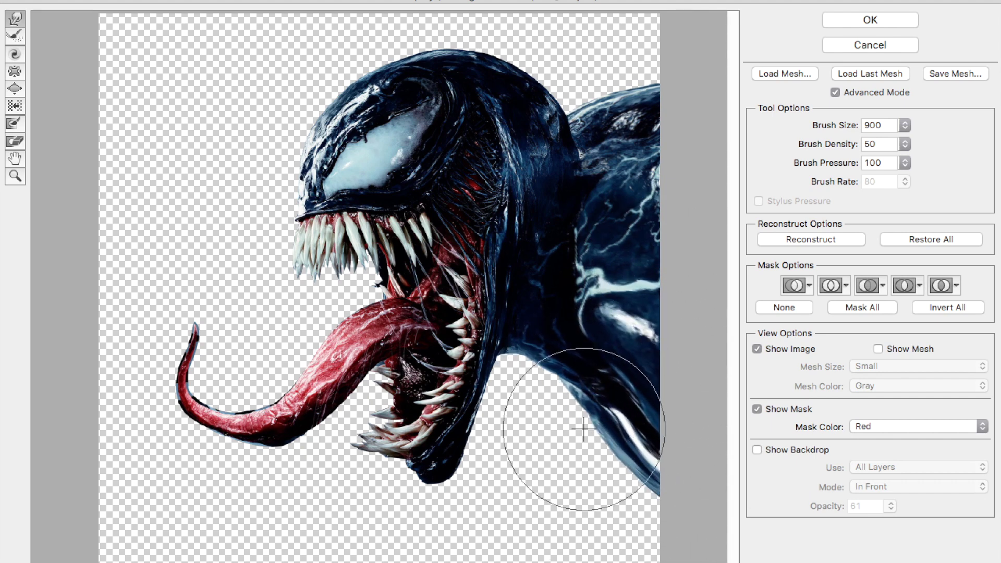
pyautogui.moveTo(583, 429); pyautogui.dragTo(625, 445)
pyautogui.click(834, 21)
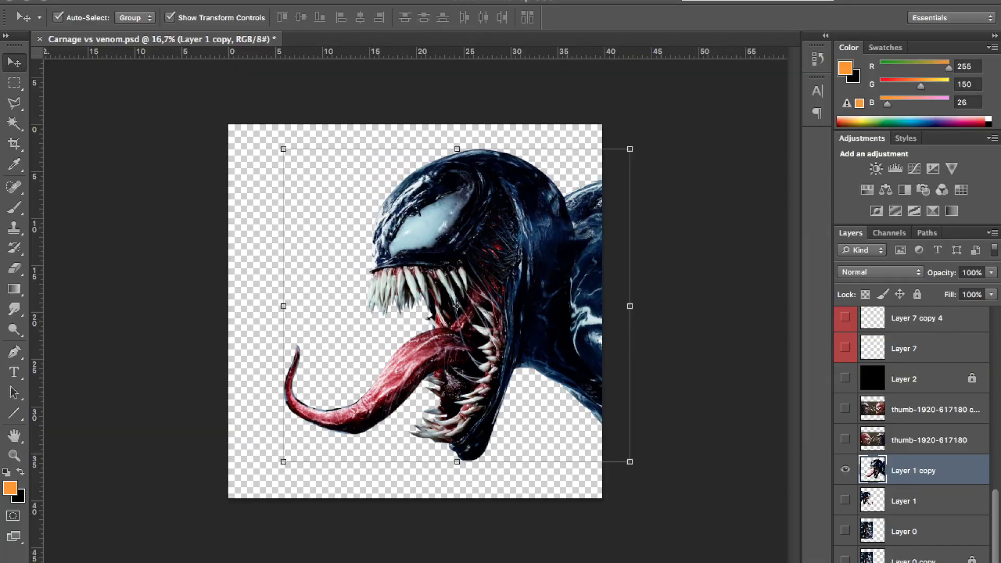
# - Add a black background layer beneath Venom, hide Venom, and create empty Layer 17
pyautogui.hotkey('ctrl', 'shift', 'alt', 'n')
pyautogui.hotkey('ctrl', '[')
pyautogui.hotkey('ctrl', 'BackSpace')
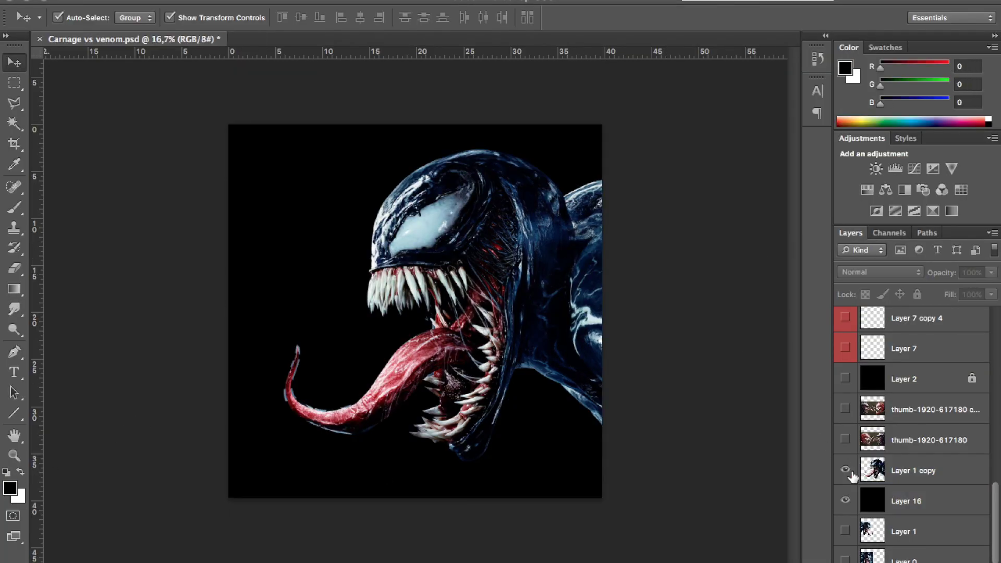
pyautogui.click(845, 470)
pyautogui.click(928, 470)
pyautogui.hotkey('ctrl', 'shift', 'alt', 'n')
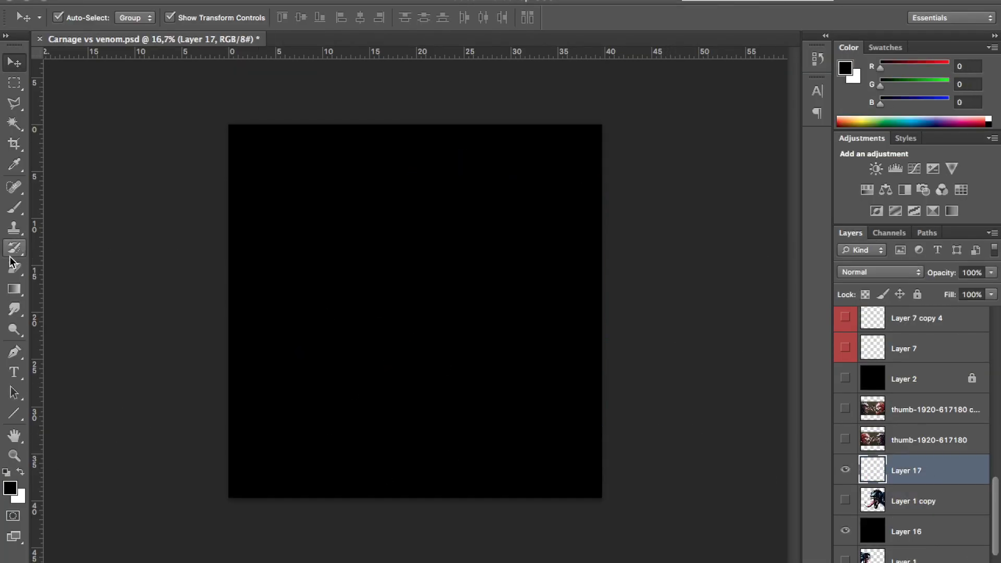
# - Set the gradient's left stop to white for a white-to-transparent gradient
pyautogui.click(14, 289)
pyautogui.click(91, 18)
pyautogui.doubleClick(581, 376)
pyautogui.moveTo(661, 453); pyautogui.dragTo(577, 214)
pyautogui.press('Return')
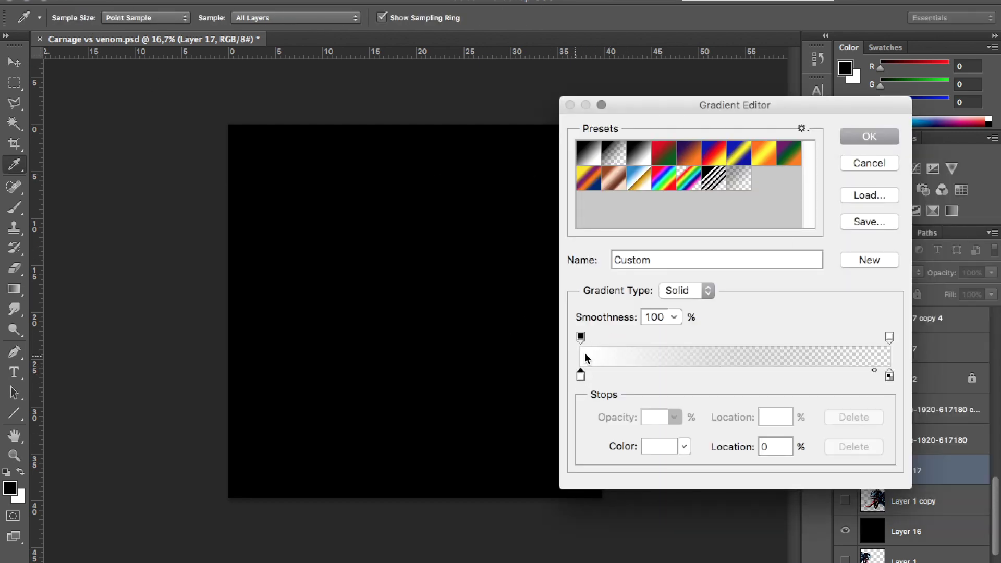
pyautogui.click(860, 134)
# - Select a tall narrow rectangle and fill it with a horizontal white gradient
pyautogui.press('m')
pyautogui.moveTo(429, 416); pyautogui.dragTo(430, 416)
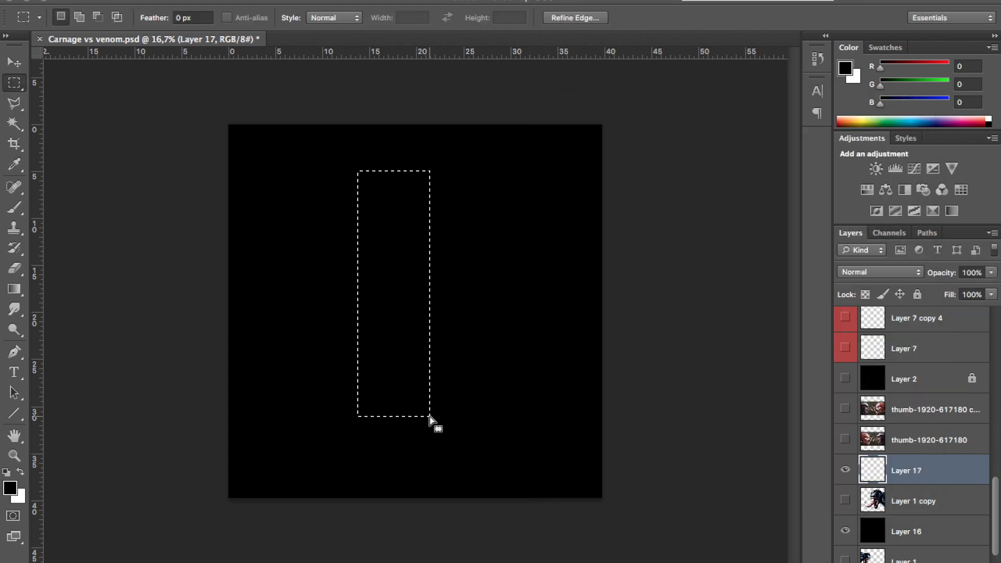
pyautogui.click(10, 292)
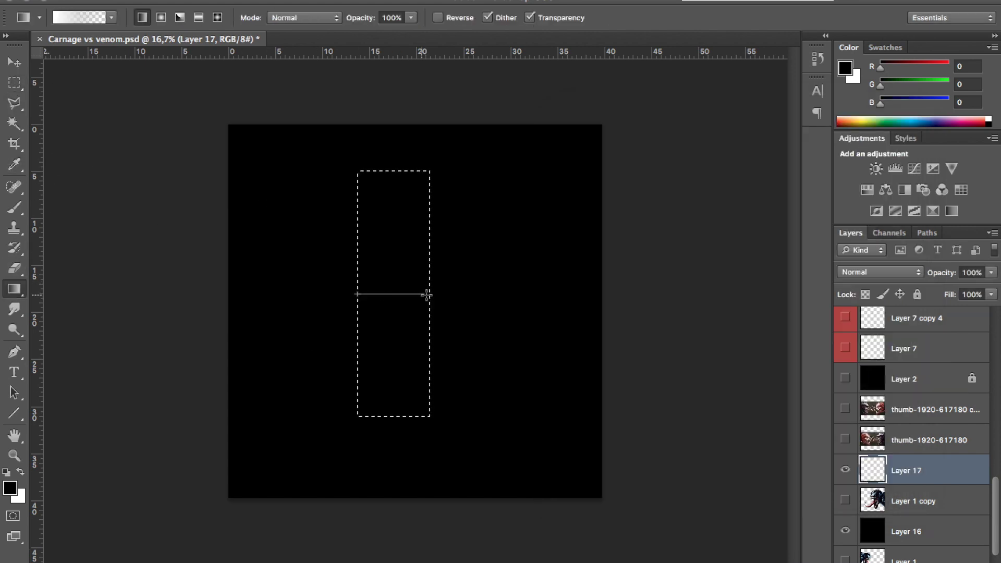
pyautogui.moveTo(423, 295); pyautogui.dragTo(423, 295)
# - Free Transform the gradient bar to make it narrower
pyautogui.click(20, 66)
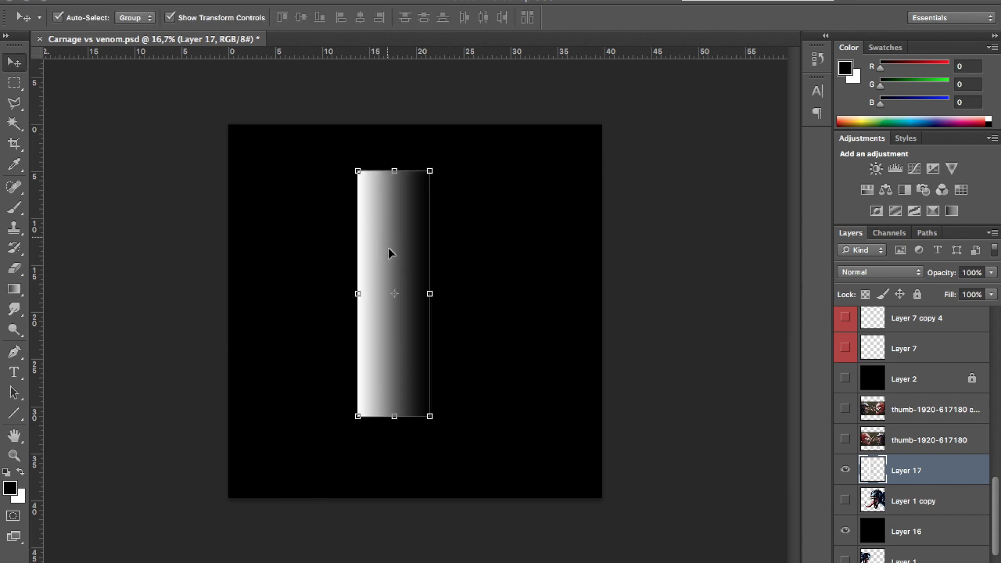
pyautogui.scroll(2, 409, 282)
pyautogui.moveTo(440, 301); pyautogui.dragTo(417, 310)
pyautogui.scroll(2, 418, 305)
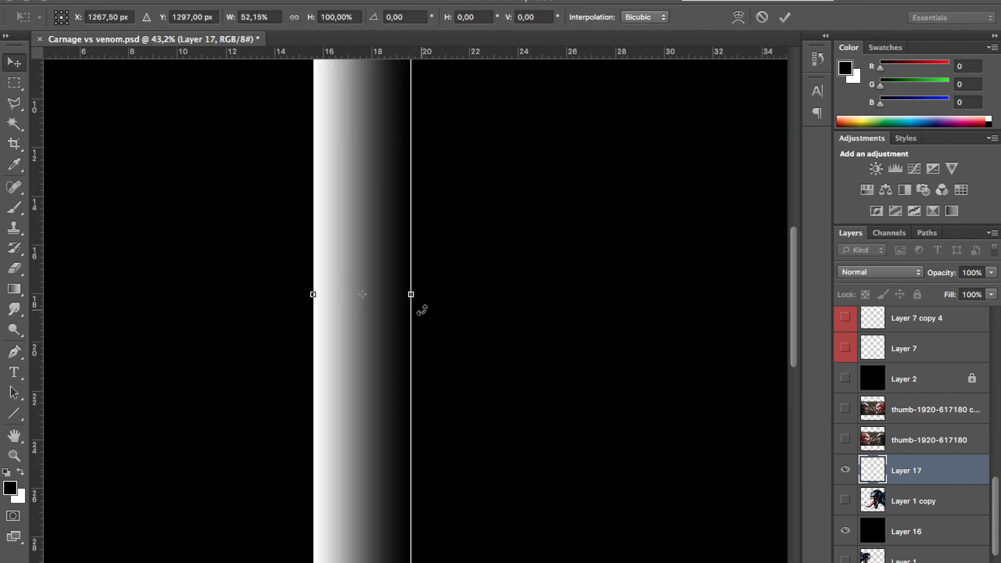
pyautogui.press('Return')
pyautogui.scroll(-3, 417, 313)
pyautogui.scroll(1, 415, 326)
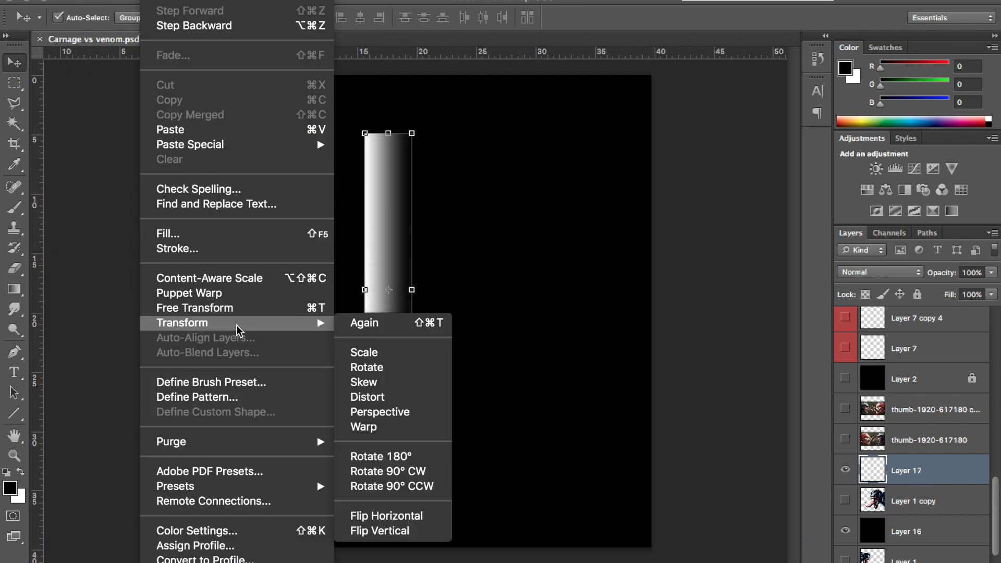
# - Warp the bar into a thin curved crescent by bowing its edges and corners
pyautogui.moveTo(365, 289); pyautogui.dragTo(395, 292)
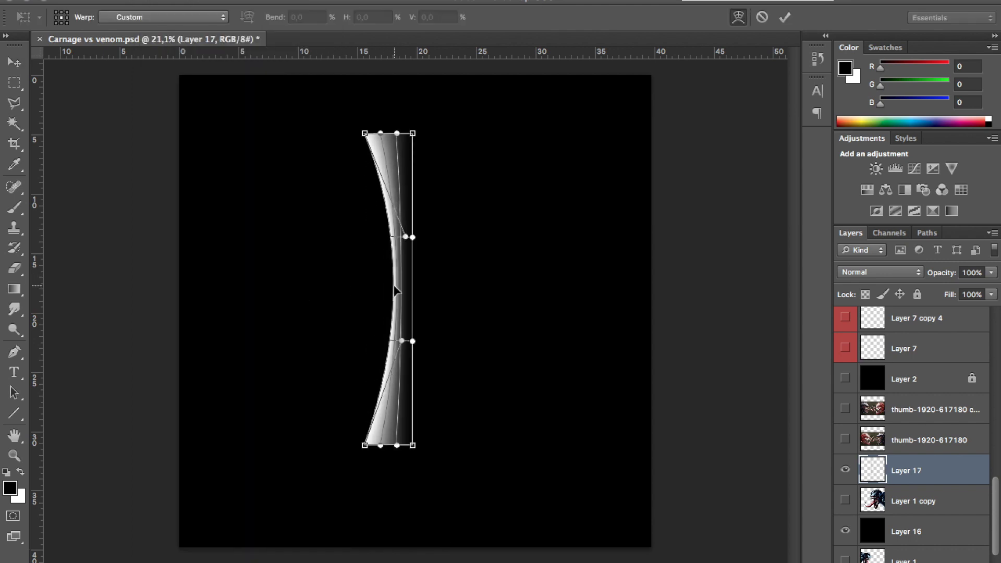
pyautogui.moveTo(364, 134); pyautogui.dragTo(381, 133)
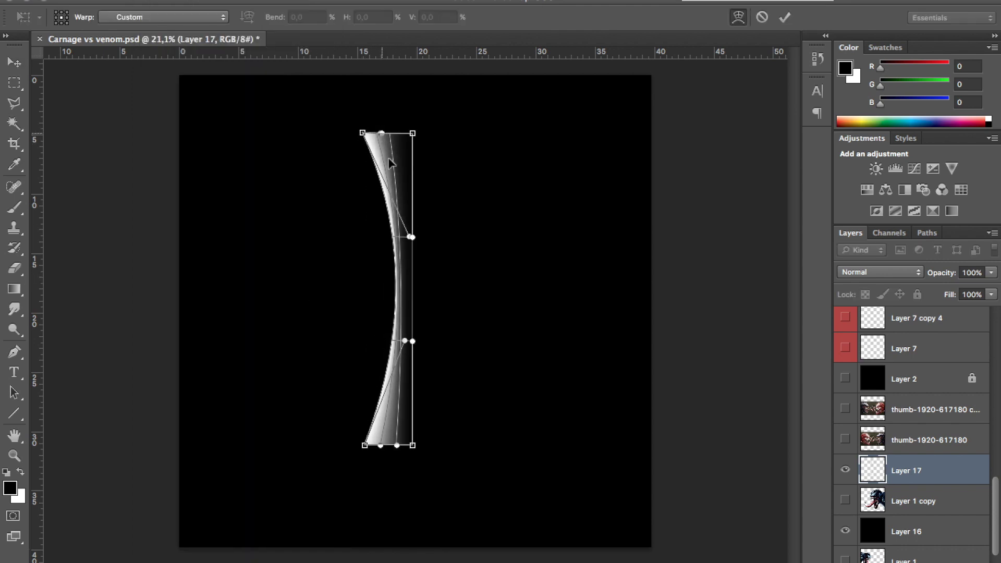
pyautogui.moveTo(398, 444); pyautogui.dragTo(386, 434)
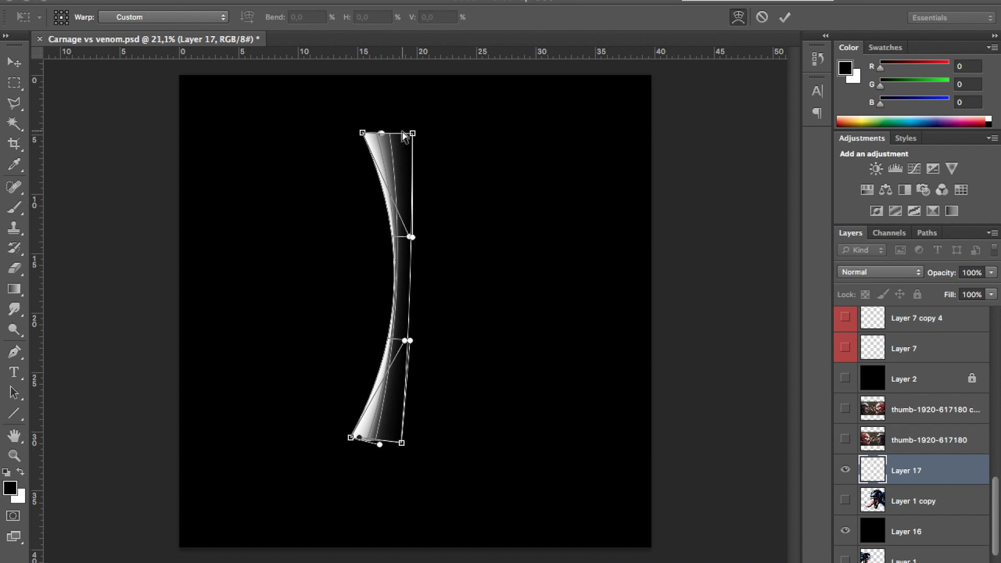
pyautogui.moveTo(412, 134); pyautogui.dragTo(418, 132)
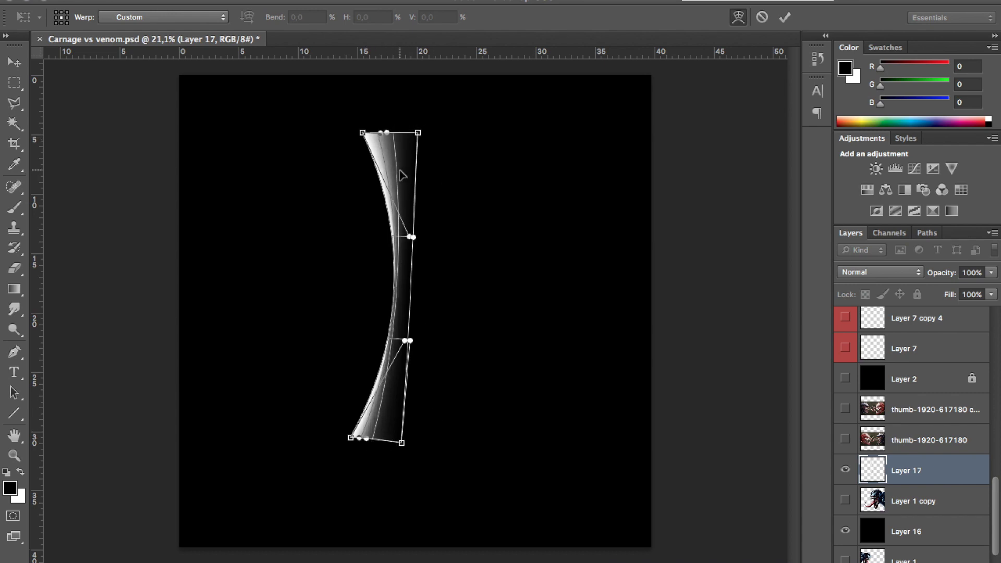
pyautogui.click(785, 17)
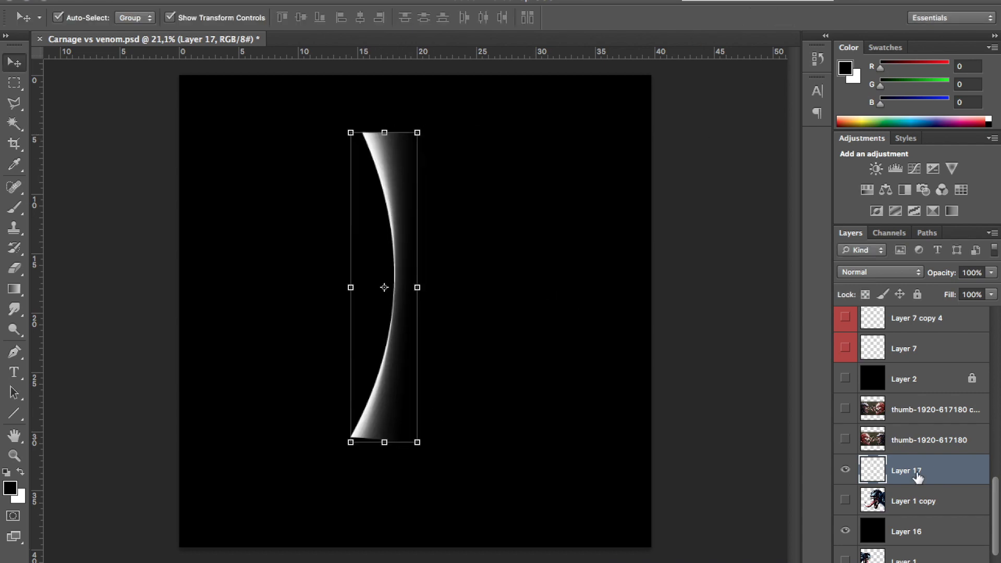
# - Duplicate the crescent layer, flip it horizontally and move it right into an hourglass
pyautogui.rightClick(917, 475)
pyautogui.click(831, 148)
pyautogui.click(643, 226)
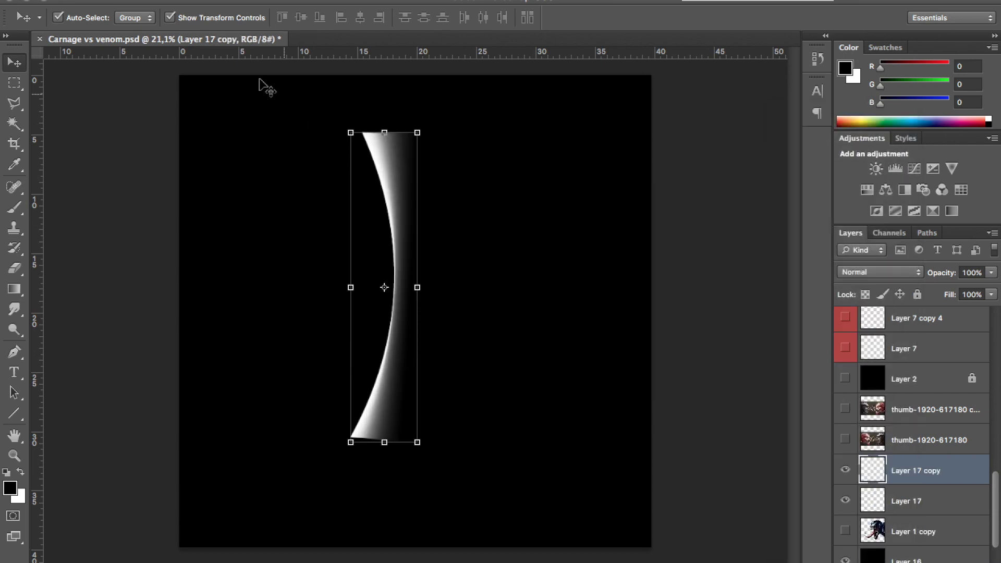
pyautogui.click(156, 2)
pyautogui.click(365, 514)
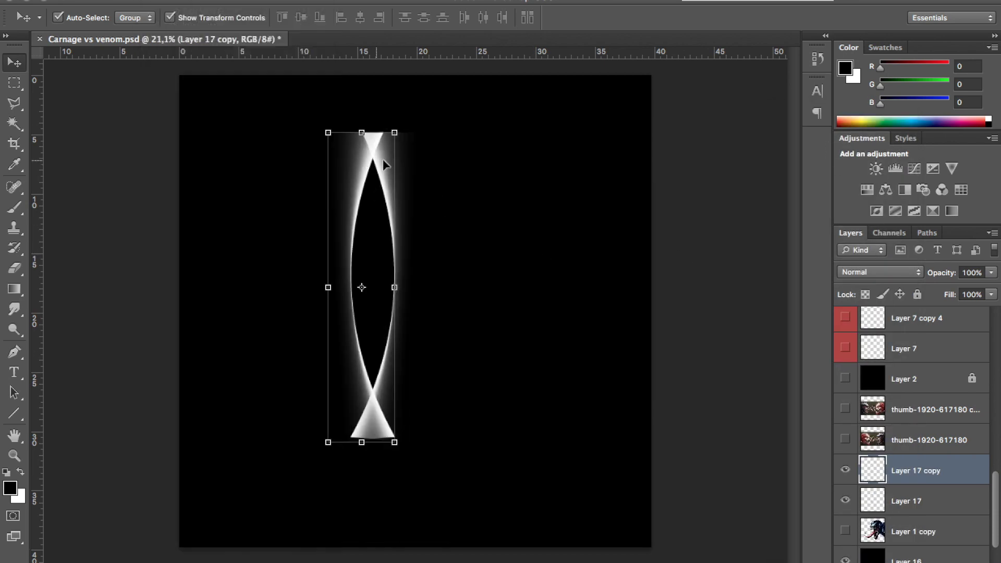
pyautogui.moveTo(383, 165); pyautogui.dragTo(420, 166)
# - Puppet Warp the copy with top, bottom and middle pins to straighten it
pyautogui.click(157, 2)
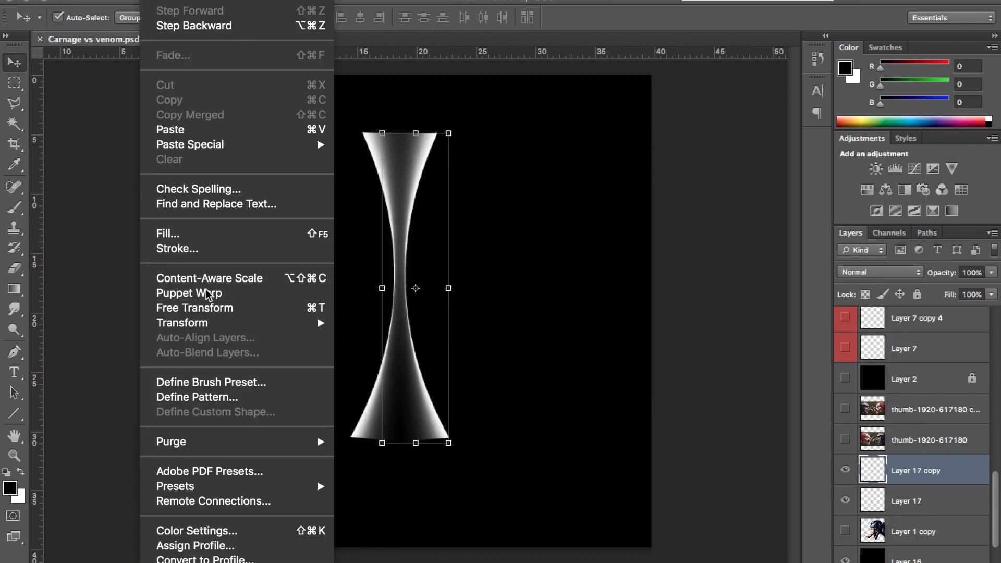
pyautogui.click(209, 294)
pyautogui.moveTo(429, 139); pyautogui.dragTo(403, 140)
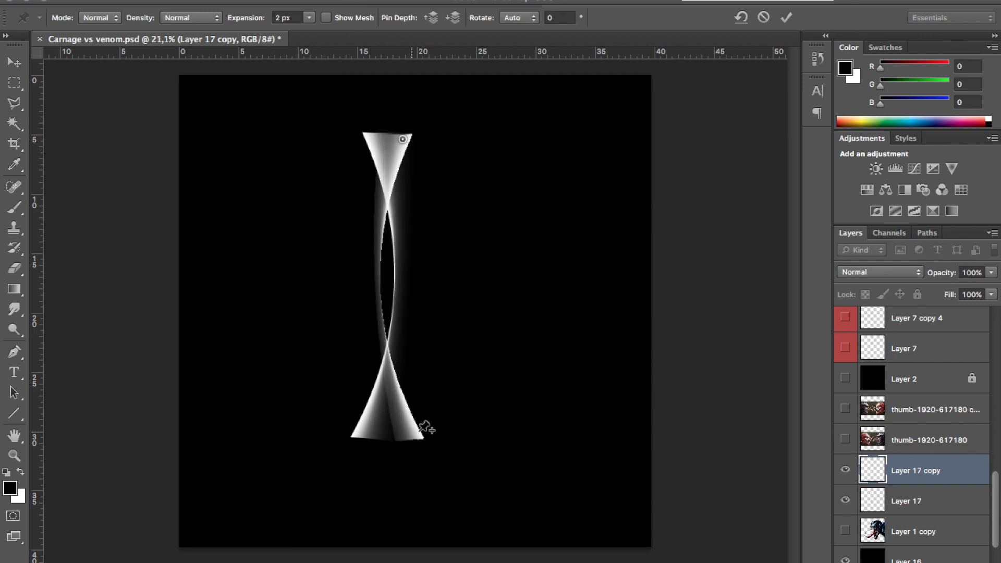
pyautogui.moveTo(424, 430); pyautogui.dragTo(405, 430)
pyautogui.moveTo(387, 279); pyautogui.dragTo(400, 279)
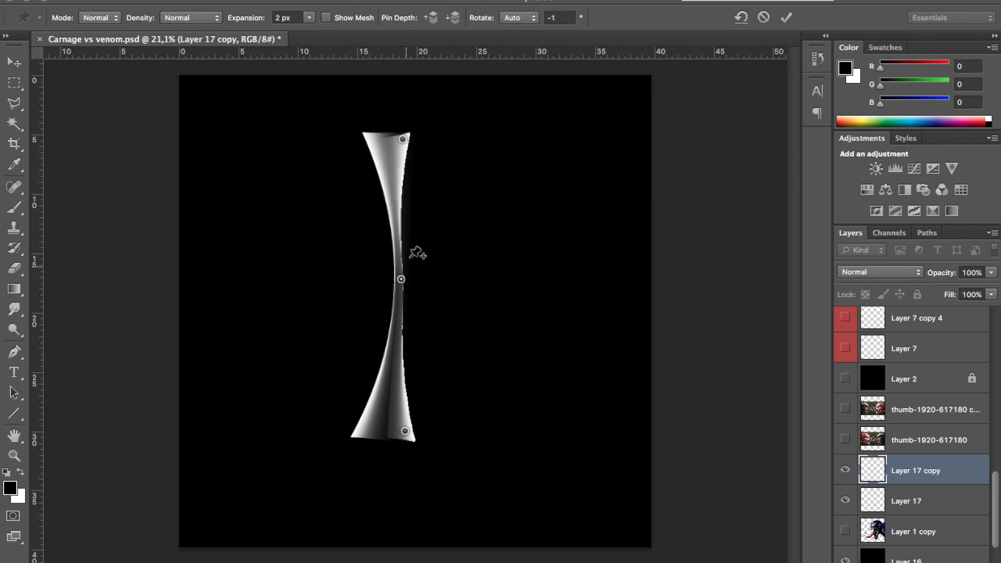
pyautogui.click(785, 20)
# - Warp the copy into a thin strand that flares at its base
pyautogui.click(157, 1)
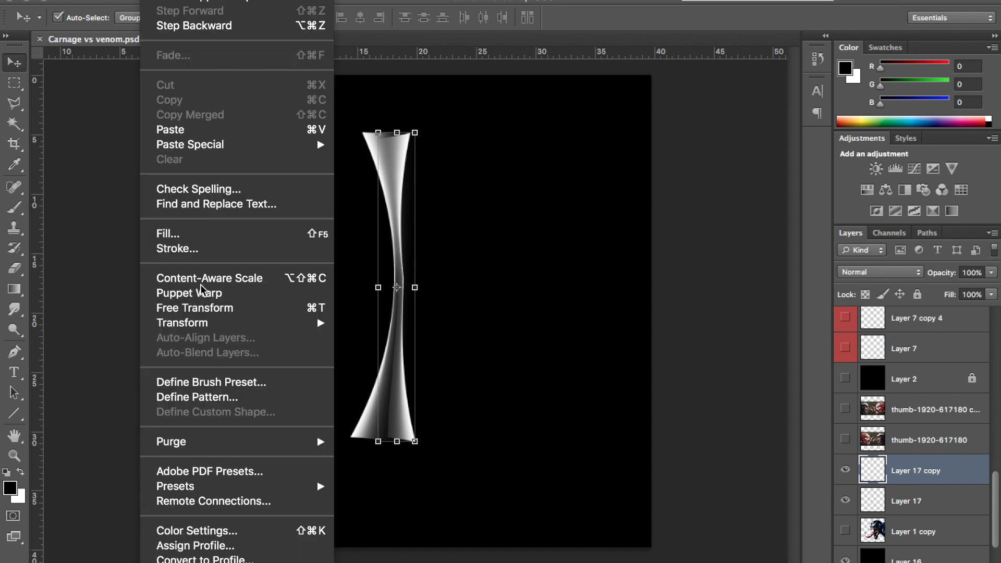
pyautogui.click(396, 424)
pyautogui.scroll(5, 408, 290)
pyautogui.moveTo(409, 290)
pyautogui.mouseDown()
pyautogui.moveTo(398, 156)
pyautogui.moveTo(369, 96)
pyautogui.moveTo(396, 349)
pyautogui.moveTo(356, 332)
pyautogui.mouseUp()
pyautogui.scroll(-3, 392, 348)
pyautogui.press('Return')
# - Set up a soft Eraser at 169 px with 39% opacity
pyautogui.press('e')
pyautogui.rightClick(363, 267)
pyautogui.moveTo(212, 22); pyautogui.dragTo(176, 20)
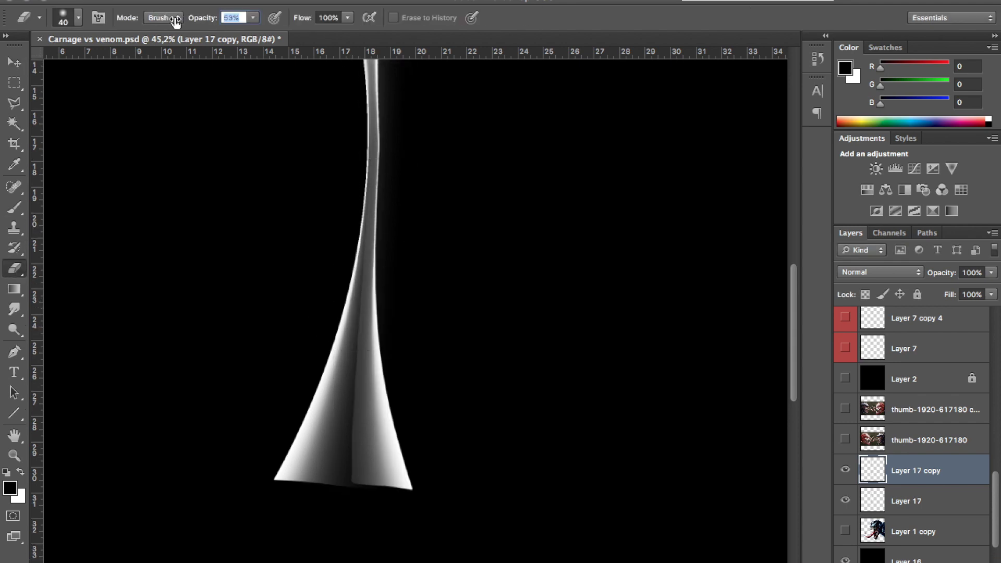
pyautogui.rightClick(351, 289)
pyautogui.write('61')
pyautogui.press('Return')
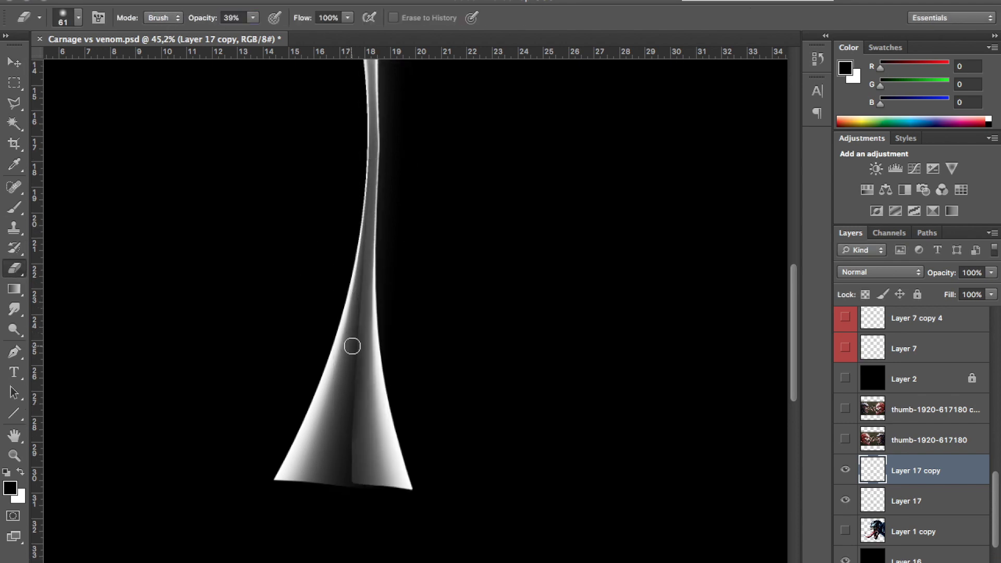
pyautogui.rightClick(359, 532)
pyautogui.press('Return')
pyautogui.rightClick(392, 402)
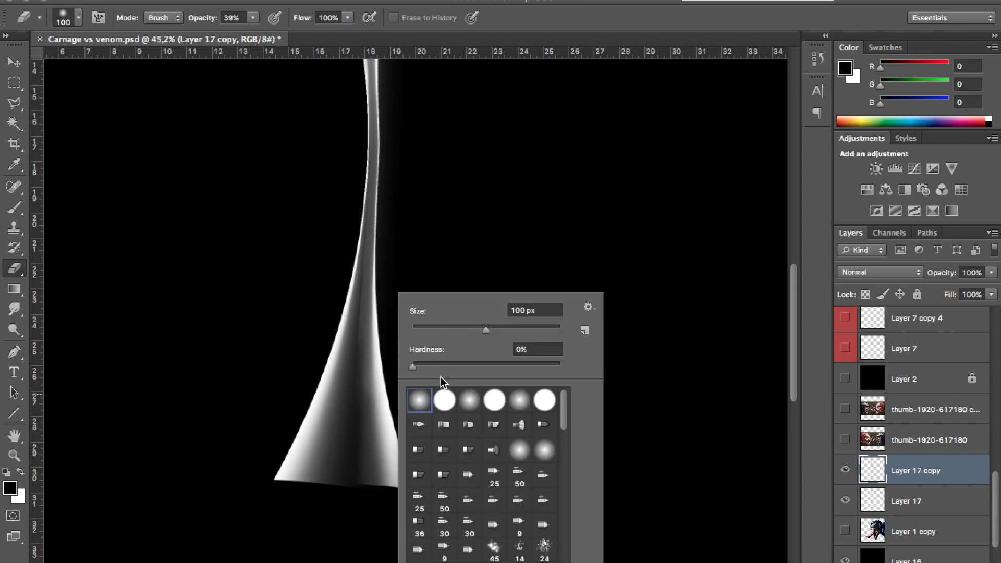
pyautogui.press('Return')
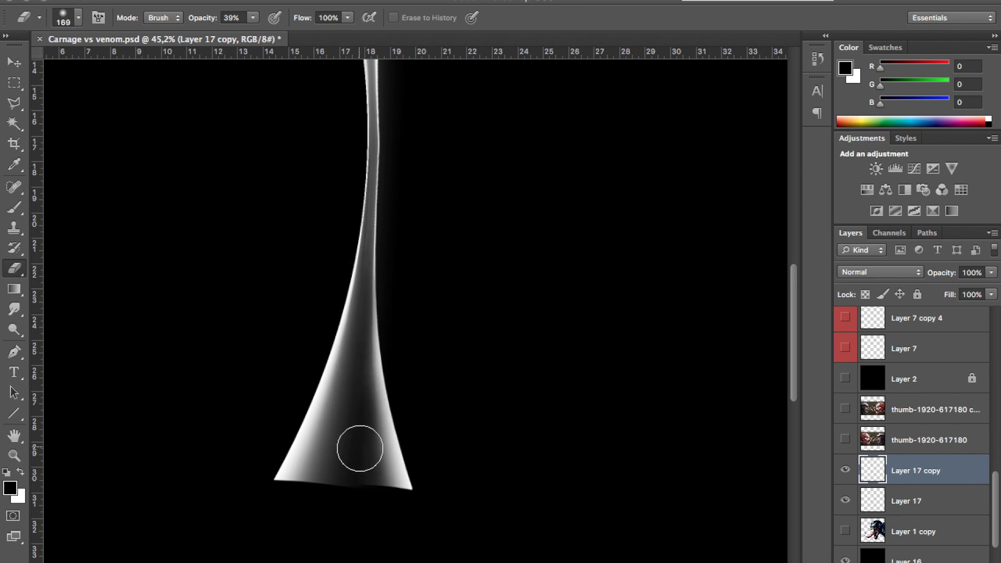
pyautogui.scroll(5, 354, 443)
pyautogui.scroll(7, 350, 287)
pyautogui.scroll(-2, 404, 246)
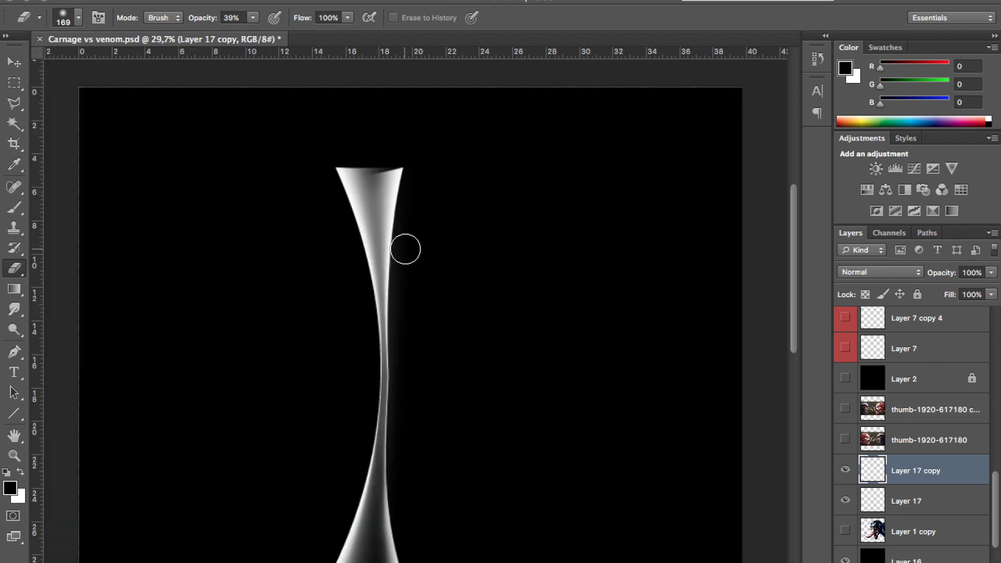
pyautogui.scroll(-3, 411, 304)
# - Convert both strand layers into one smart object and show the Venom head again
pyautogui.keyDown('shift'); pyautogui.click(916, 502); pyautogui.keyUp('shift')
pyautogui.rightClick(945, 498)
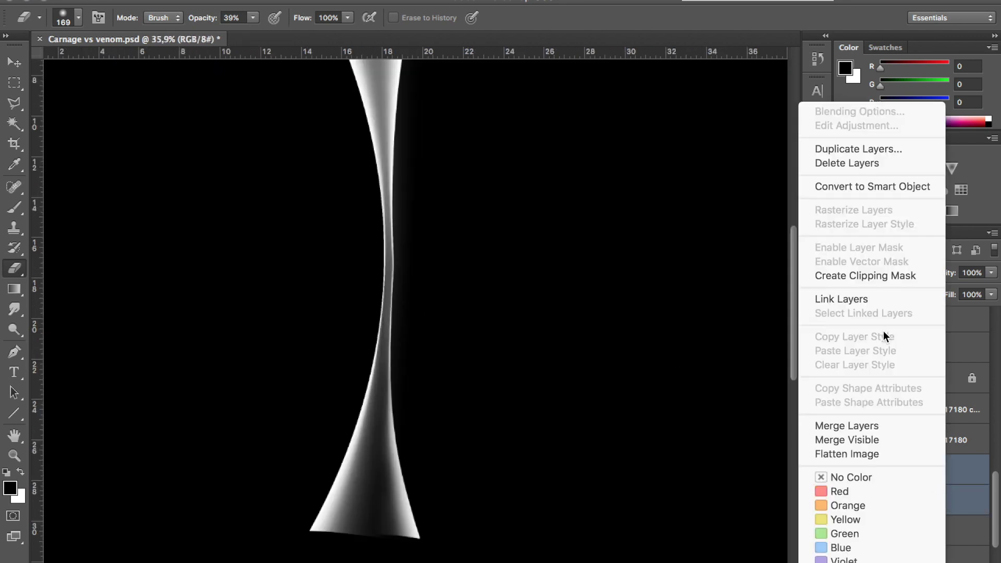
pyautogui.click(872, 186)
pyautogui.rightClick(936, 470)
pyautogui.click(854, 248)
pyautogui.click(845, 500)
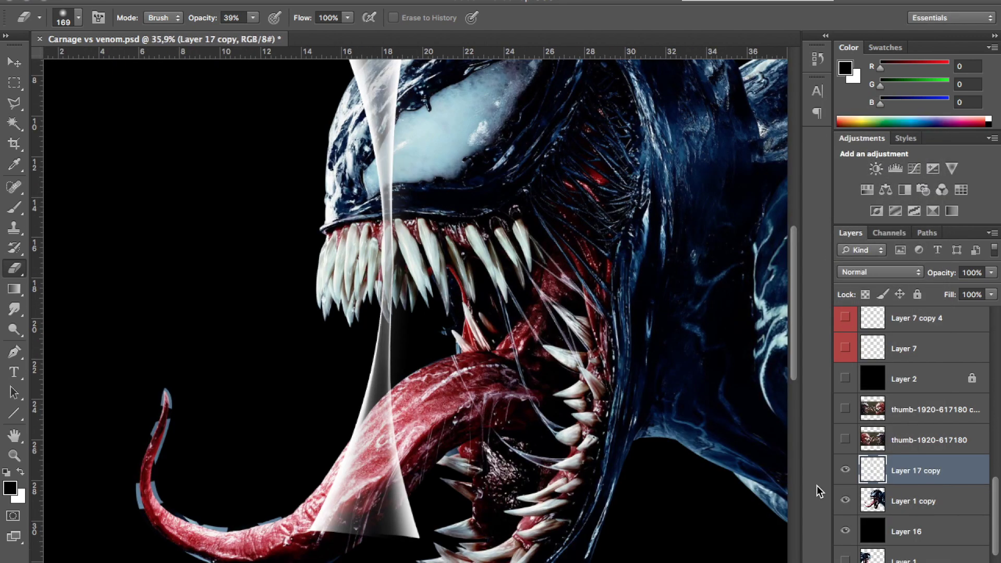
# - Move the white shape left of Venom's head and rotate it 180°
pyautogui.scroll(-3, 128, 105)
pyautogui.press('v')
pyautogui.moveTo(438, 104); pyautogui.dragTo(317, 104)
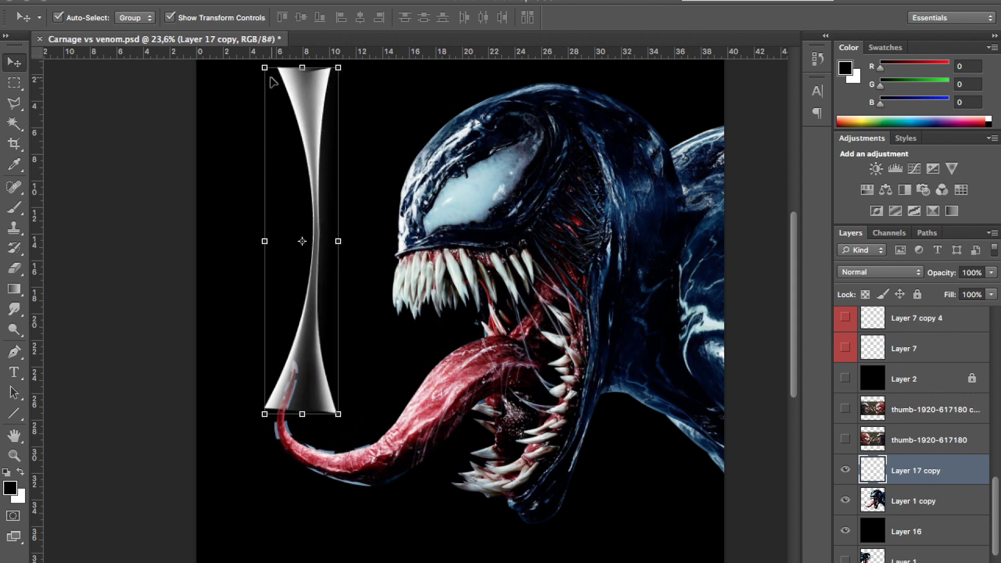
pyautogui.hotkey('ctrl', 't')
pyautogui.moveTo(252, 62); pyautogui.dragTo(386, 471)
pyautogui.press('Return')
# - Narrow the shape to about 58% width and place it on Venom's mouth
pyautogui.hotkey('ctrl', 't')
pyautogui.moveTo(322, 241); pyautogui.dragTo(307, 241)
pyautogui.press('Return')
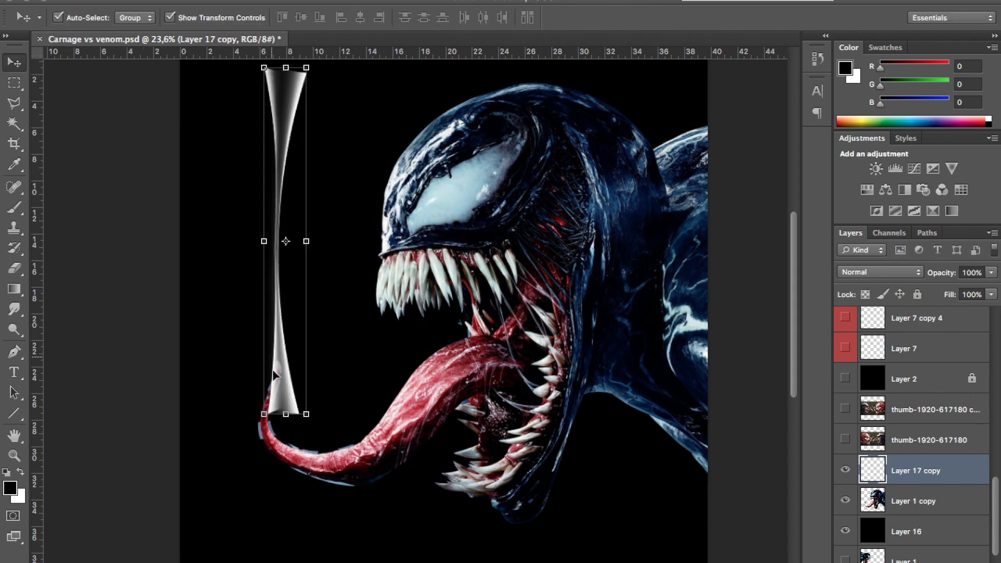
pyautogui.moveTo(280, 390); pyautogui.dragTo(520, 427)
# - Puppet Warp the shape, pinning its bottom and bending its top across the mouth
pyautogui.click(157, 1)
pyautogui.click(245, 293)
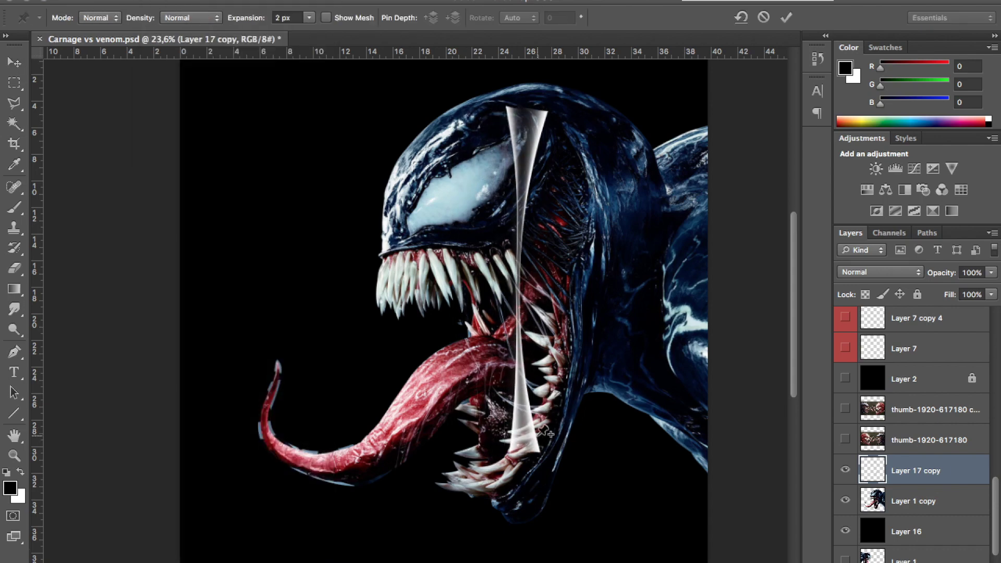
pyautogui.click(525, 442)
pyautogui.moveTo(534, 110); pyautogui.dragTo(410, 246)
pyautogui.press('Return')
# - Grid Warp the fang by pulling its corners into a curving tendril
pyautogui.scroll(5, 482, 349)
pyautogui.click(170, 2)
pyautogui.click(357, 427)
pyautogui.moveTo(336, 157)
pyautogui.mouseDown()
pyautogui.moveTo(382, 163)
pyautogui.moveTo(398, 317)
pyautogui.moveTo(507, 318)
pyautogui.mouseUp()
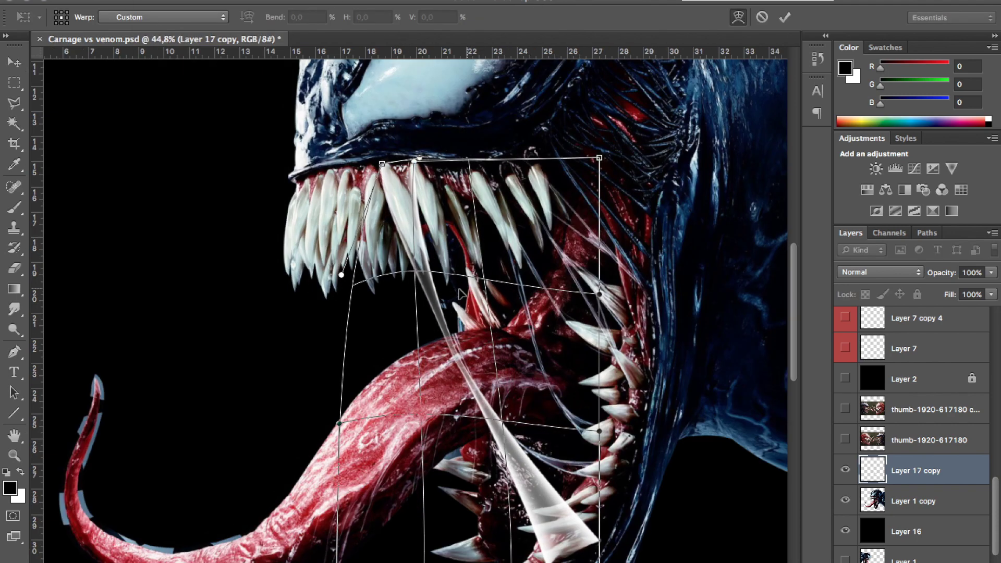
pyautogui.scroll(-3, 507, 318)
pyautogui.scroll(-1, 505, 316)
pyautogui.moveTo(506, 317); pyautogui.dragTo(570, 379)
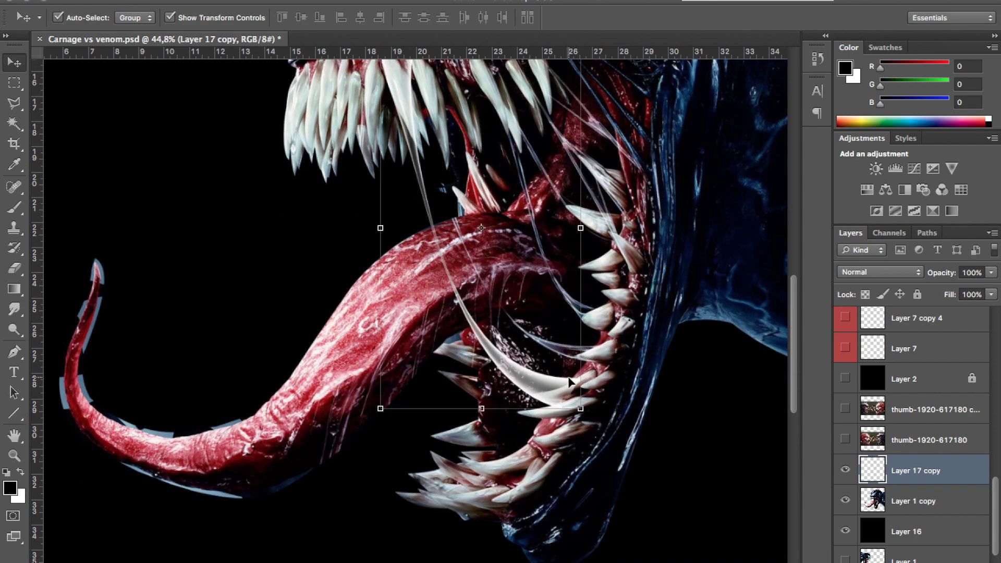
pyautogui.press('Return')
# - Set the Eraser brush to a small 24 px size
pyautogui.hotkey('ctrl', '0')
pyautogui.scroll(5, 467, 345)
pyautogui.press('e')
pyautogui.rightClick(594, 292)
pyautogui.moveTo(670, 327); pyautogui.dragTo(612, 326)
pyautogui.rightClick(512, 388)
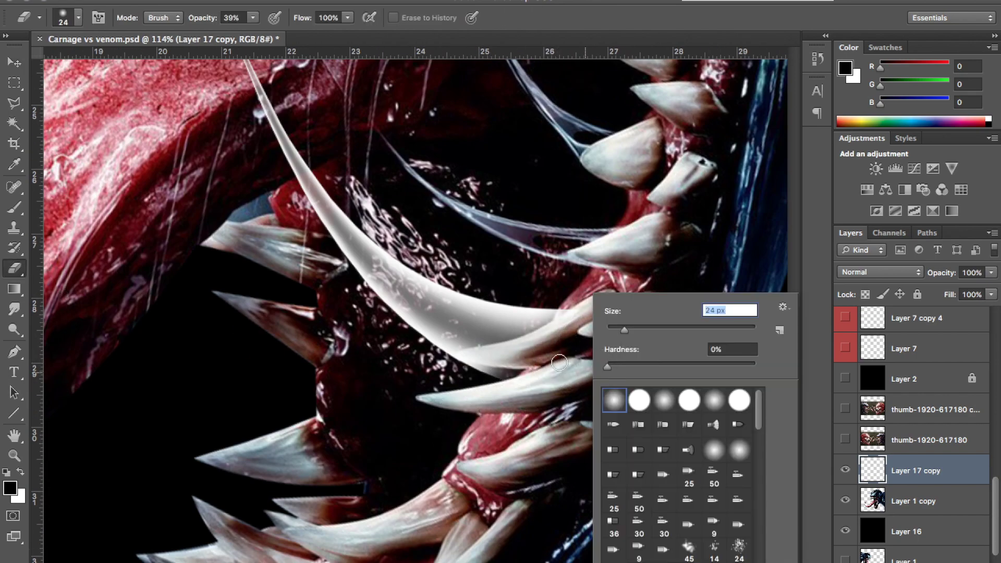
# - Duplicate the fang, place the copy below the Venom layer, and shift it left and down
pyautogui.hotkey('ctrl', '0')
pyautogui.scroll(2, 503, 326)
pyautogui.hotkey('ctrl', 'j')
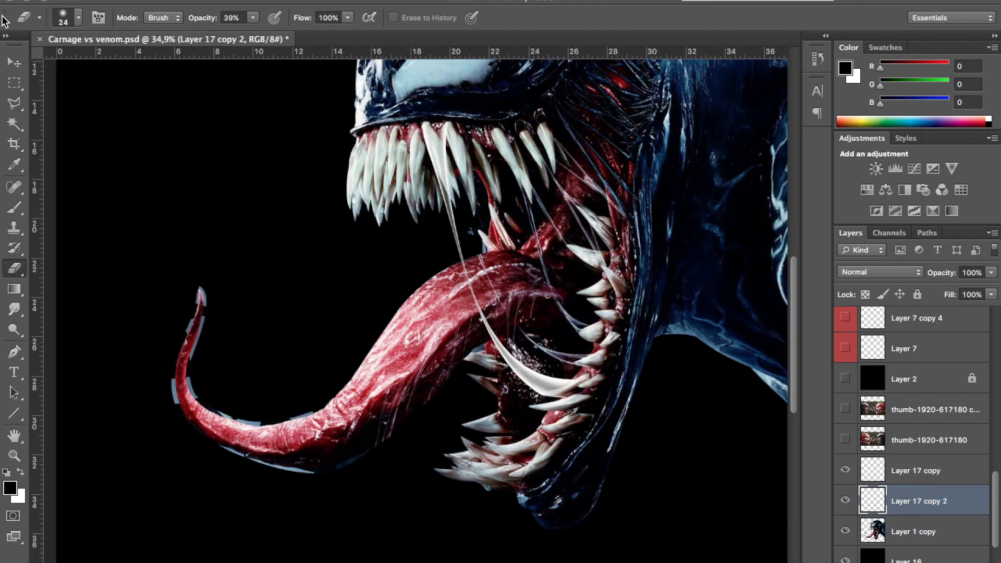
pyautogui.press('v')
pyautogui.moveTo(902, 502); pyautogui.dragTo(904, 536)
pyautogui.moveTo(453, 209); pyautogui.dragTo(392, 259)
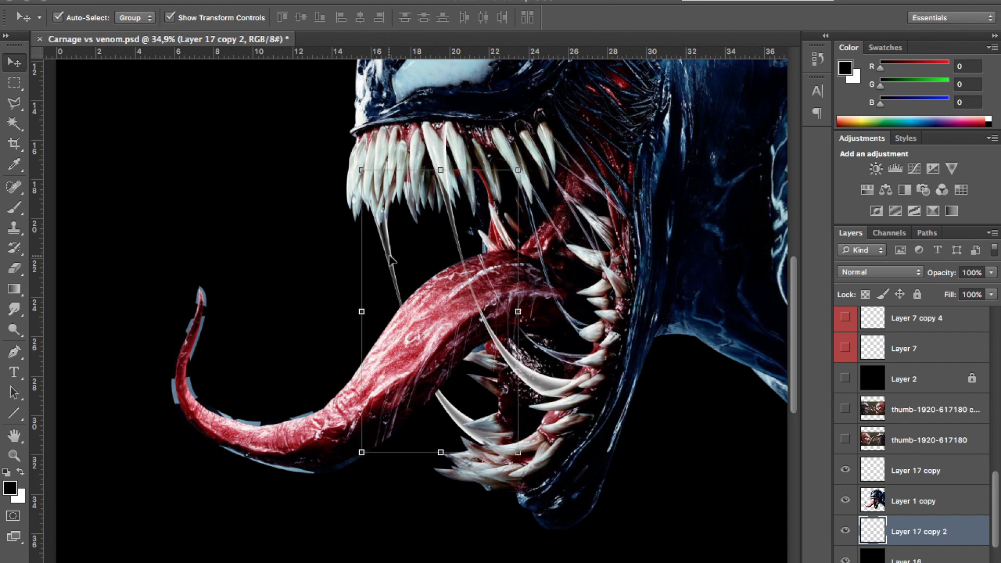
# - Warp the fang copy's edges and corners to hang from the upper teeth
pyautogui.click(175, 3)
pyautogui.click(375, 425)
pyautogui.moveTo(520, 372); pyautogui.dragTo(505, 388)
pyautogui.moveTo(519, 453); pyautogui.dragTo(508, 465)
pyautogui.moveTo(362, 170)
pyautogui.mouseDown()
pyautogui.moveTo(354, 186)
pyautogui.moveTo(352, 174)
pyautogui.mouseUp()
pyautogui.click(784, 18)
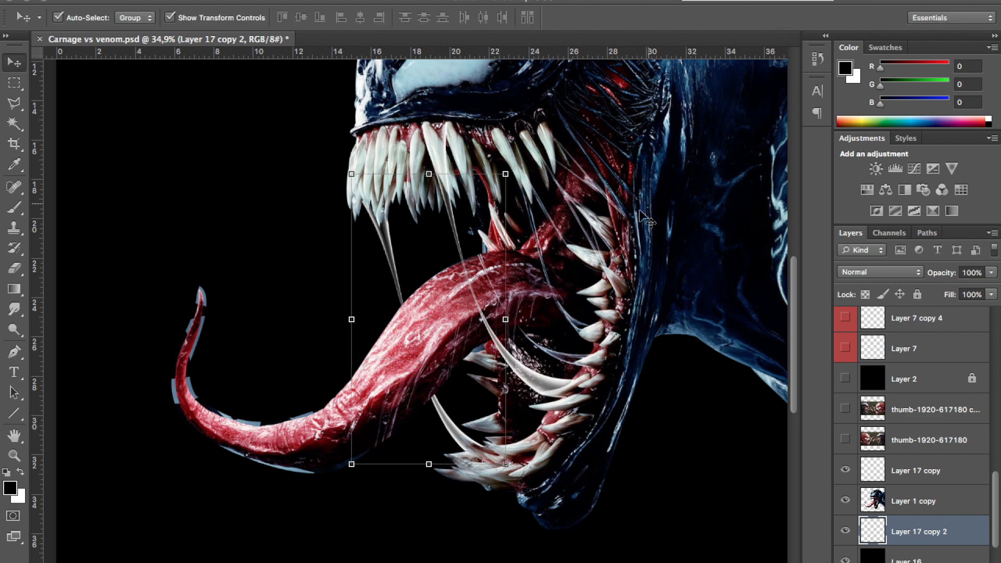
pyautogui.click(242, 238)
pyautogui.click(432, 353)
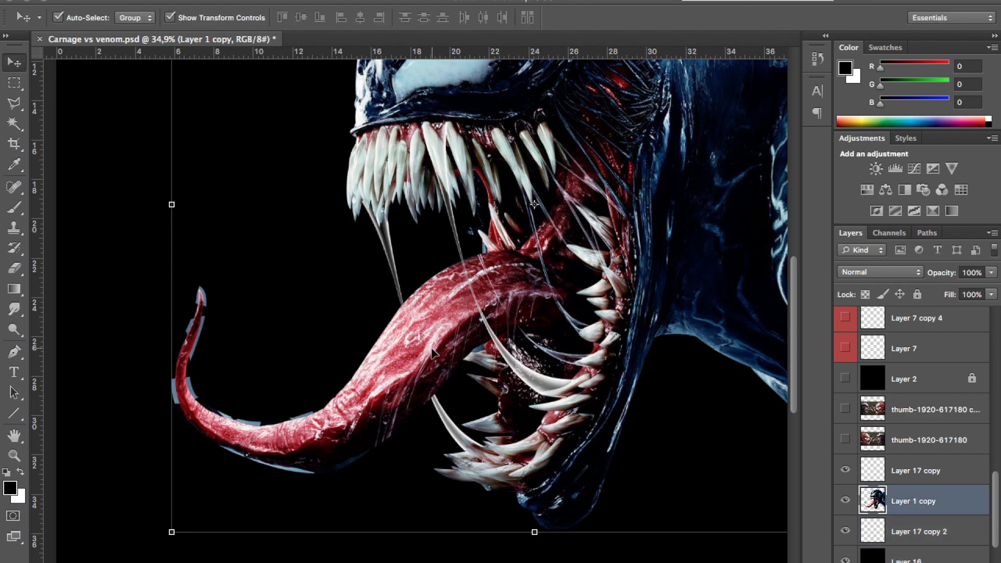
# - Trace the bluish tongue fringe with a pen path and delete it
pyautogui.scroll(5, 254, 443)
pyautogui.click(20, 355)
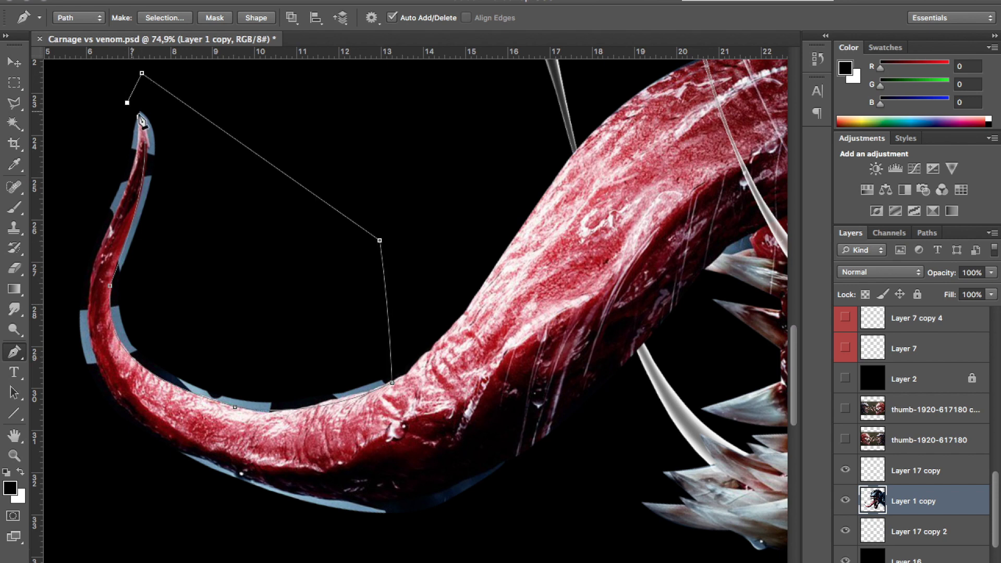
pyautogui.hotkey('ctrl', 'Return')
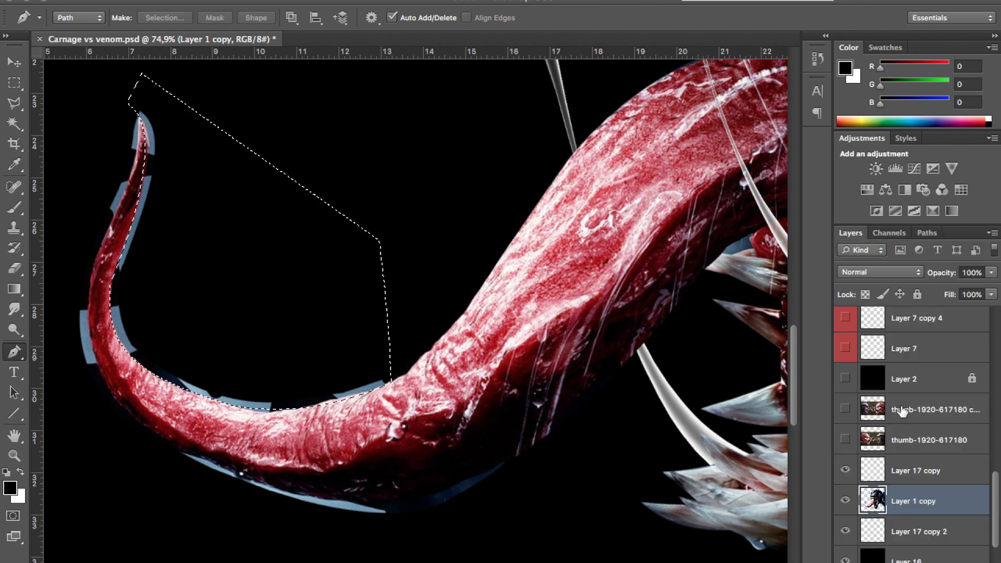
pyautogui.press('Delete')
pyautogui.hotkey('ctrl', 'd')
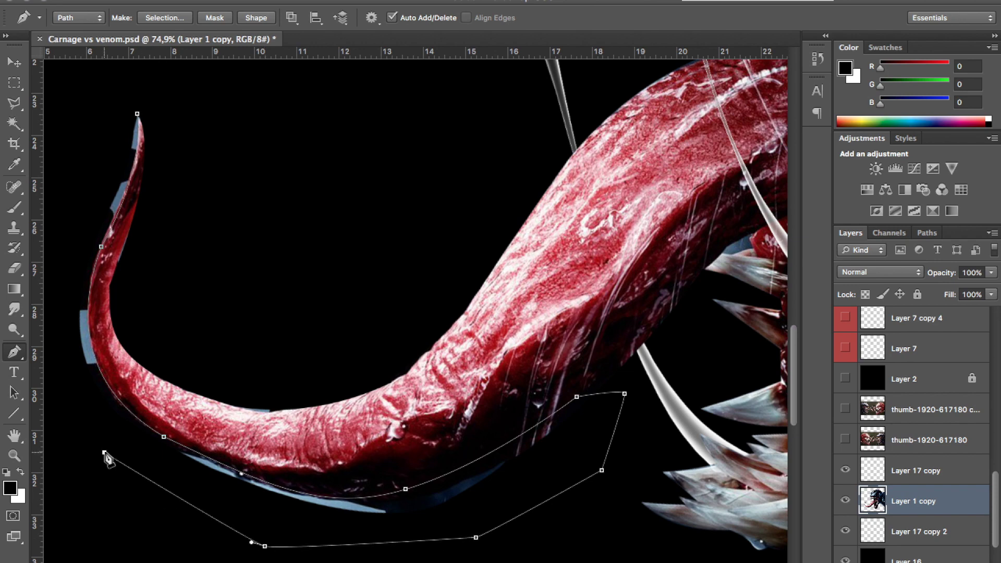
# - Select the tongue via the saved path and Polygonal Lasso, copying it to Layer 17
pyautogui.click(927, 232)
pyautogui.keyDown('ctrl'); pyautogui.click(872, 259); pyautogui.keyUp('ctrl')
pyautogui.click(850, 233)
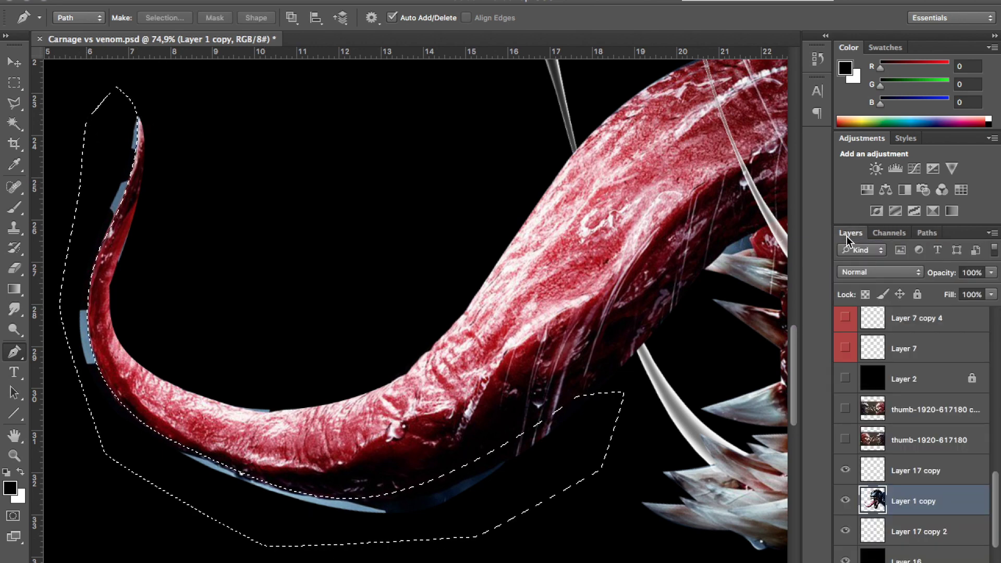
pyautogui.scroll(-5, 514, 336)
pyautogui.click(15, 97)
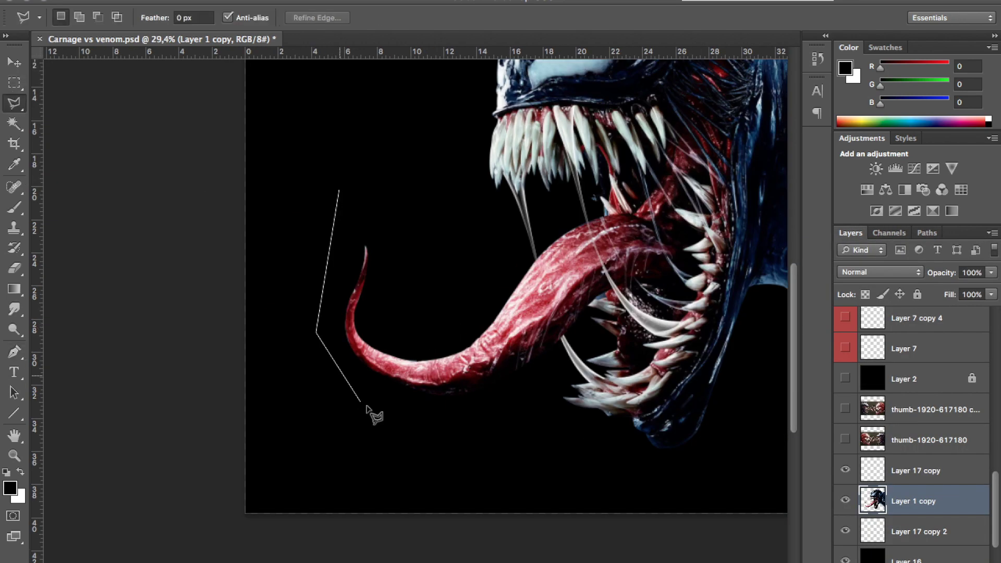
pyautogui.click(344, 193)
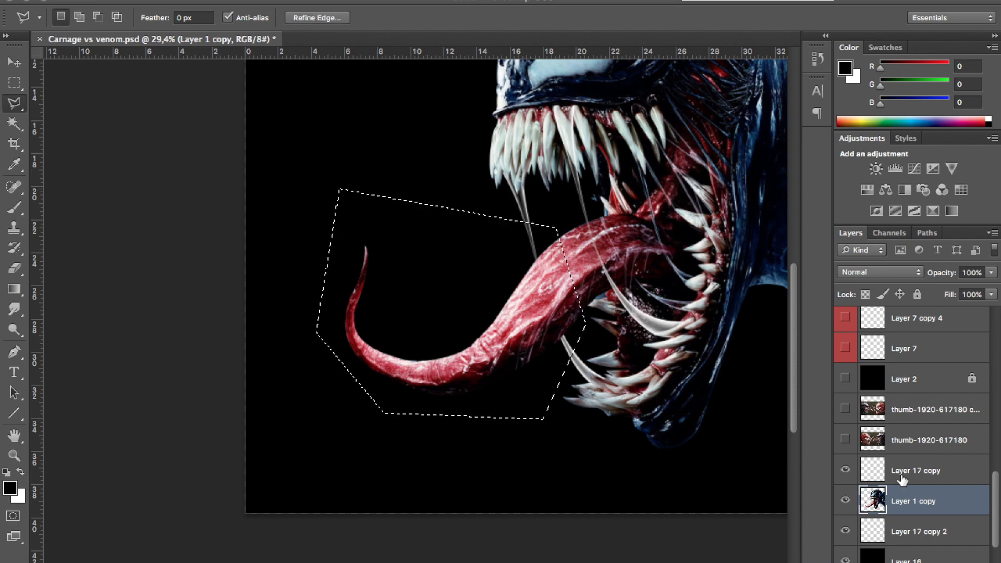
pyautogui.hotkey('ctrl', 'j')
# - Nudge the tongue copy right, down and left to align it over the original
pyautogui.press('v')
pyautogui.scroll(3, 514, 286)
pyautogui.hotkey('shift', 'Right')
pyautogui.hotkey('shift', 'Right')
pyautogui.hotkey('shift', 'Right')
pyautogui.hotkey('shift', 'Right')
pyautogui.hotkey('shift', 'Right')
pyautogui.hotkey('shift', 'Right')
pyautogui.hotkey('shift', 'Right')
pyautogui.hotkey('shift', 'Right')
pyautogui.hotkey('shift', 'Right')
pyautogui.hotkey('shift', 'Right')
pyautogui.hotkey('shift', 'Down')
pyautogui.hotkey('shift', 'Down')
pyautogui.hotkey('shift', 'Down')
pyautogui.hotkey('shift', 'Down')
pyautogui.hotkey('shift', 'Down')
pyautogui.hotkey('shift', 'Down')
pyautogui.hotkey('shift', 'Left')
pyautogui.hotkey('shift', 'Down')
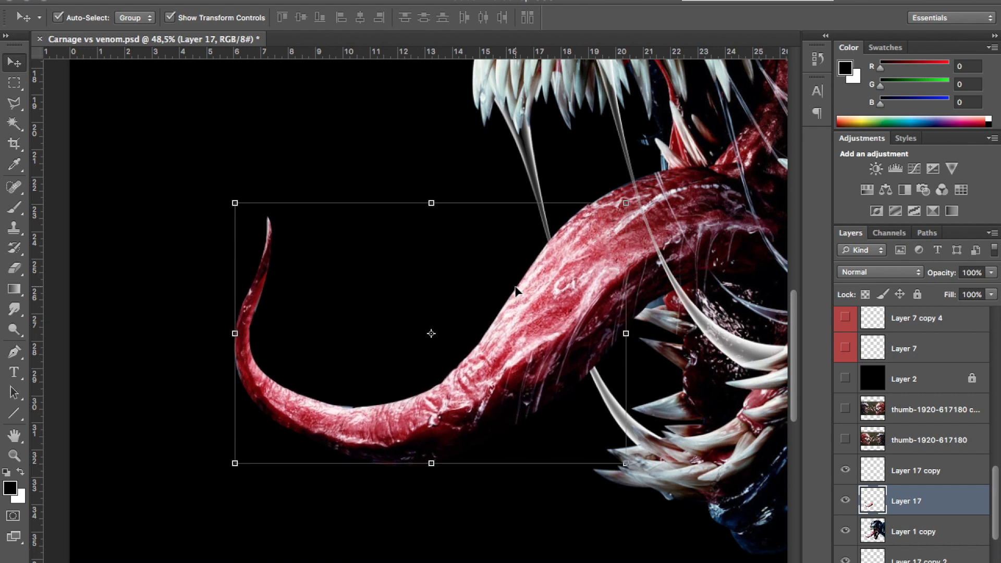
pyautogui.click(845, 501)
pyautogui.click(845, 500)
pyautogui.press('Down')
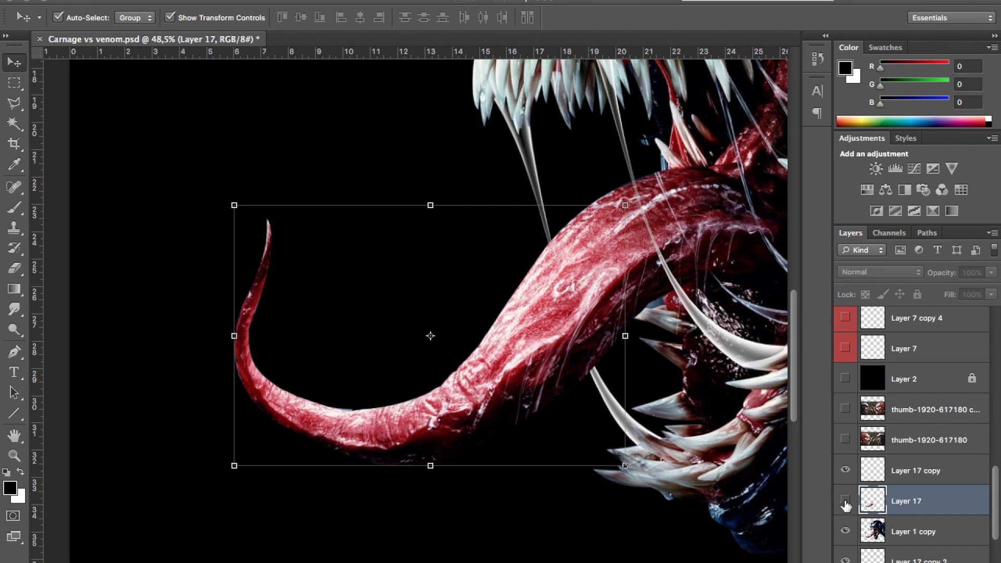
pyautogui.press('Down')
# - Apply the Sketch > Chrome filter to the tongue copy and blend it in Screen mode
pyautogui.click(365, 1)
pyautogui.click(410, 56)
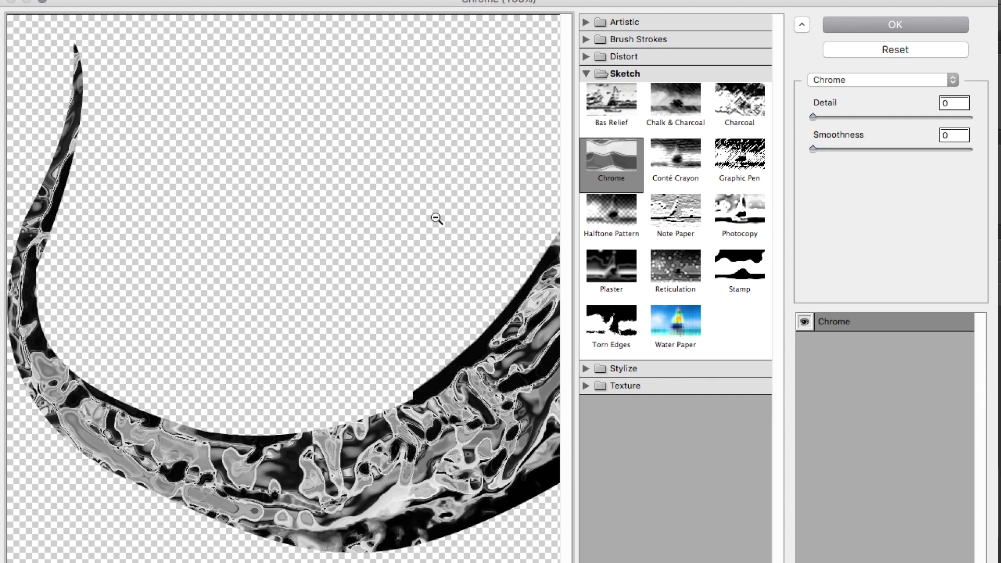
pyautogui.keyDown('alt'); pyautogui.click(437, 219); pyautogui.keyUp('alt')
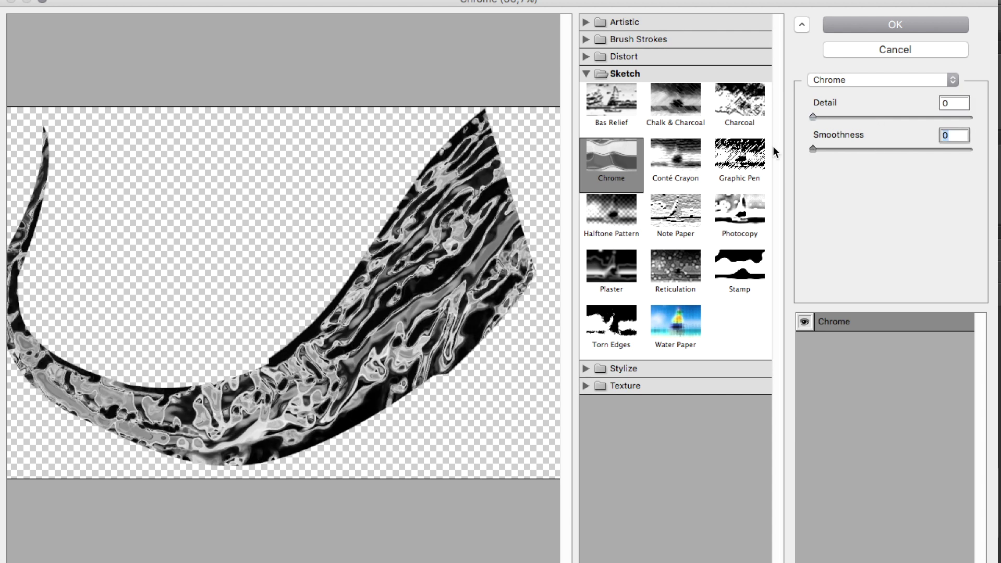
pyautogui.click(862, 25)
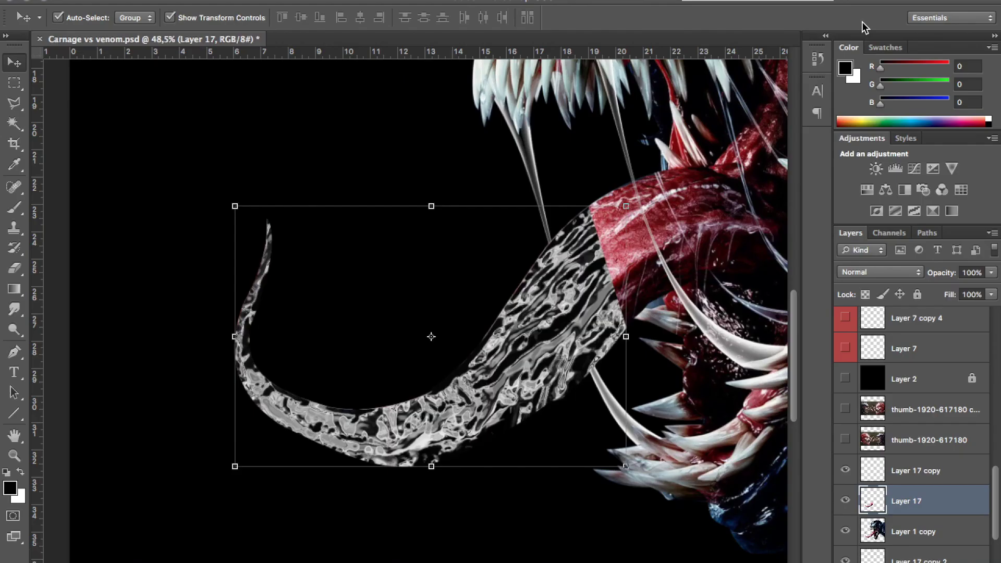
pyautogui.click(885, 272)
pyautogui.click(872, 376)
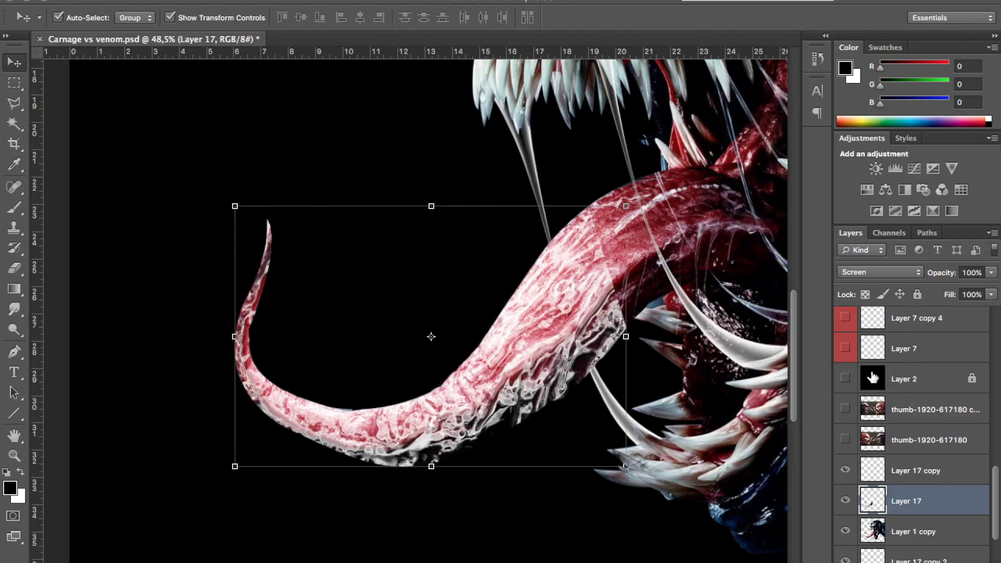
# - Boost the tongue's contrast with Levels by raising the blacks, brightening highlights and darkening midtones
pyautogui.click(190, 1)
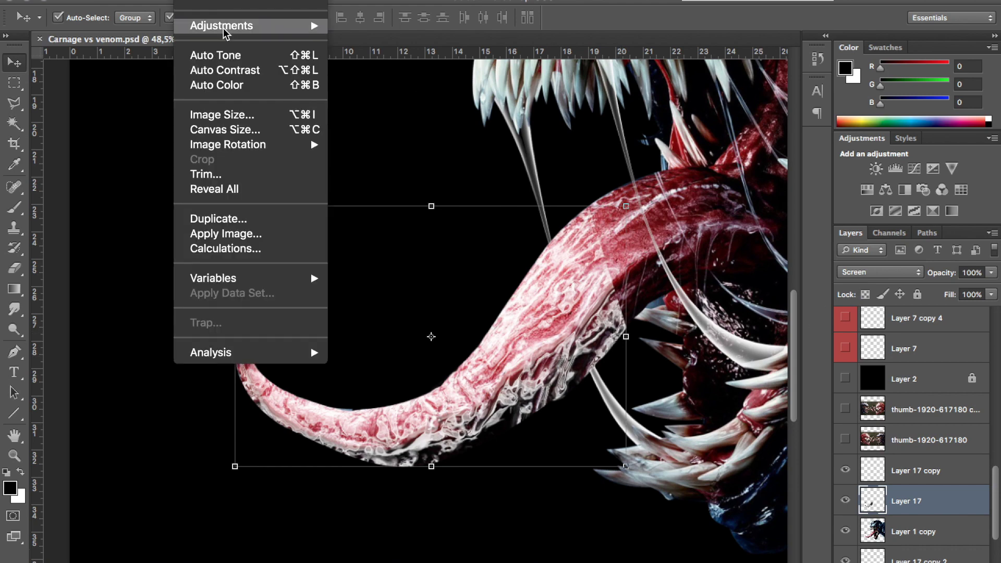
pyautogui.click(417, 38)
pyautogui.moveTo(546, 378); pyautogui.dragTo(601, 378)
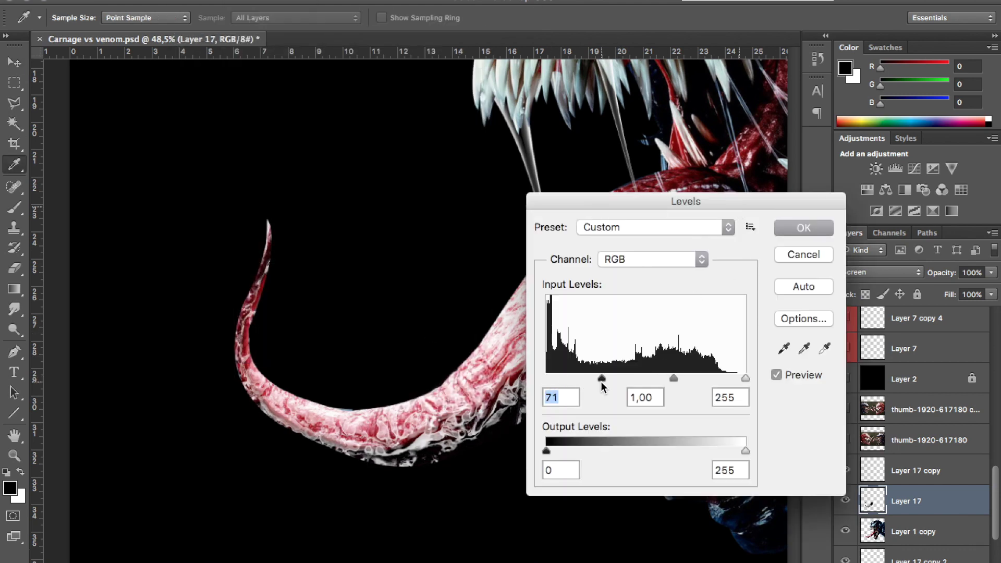
pyautogui.moveTo(730, 378); pyautogui.dragTo(725, 379)
pyautogui.moveTo(653, 379); pyautogui.dragTo(698, 380)
pyautogui.click(803, 228)
# - Set up a soft Eraser brush and zoom in on the tongue
pyautogui.press('v')
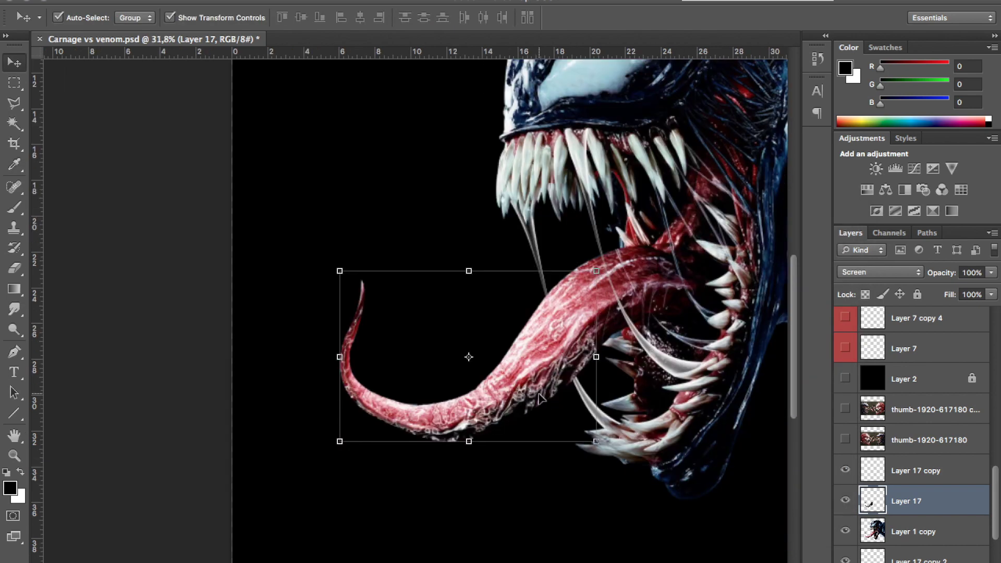
pyautogui.press('e')
pyautogui.rightClick(594, 292)
pyautogui.press('Return')
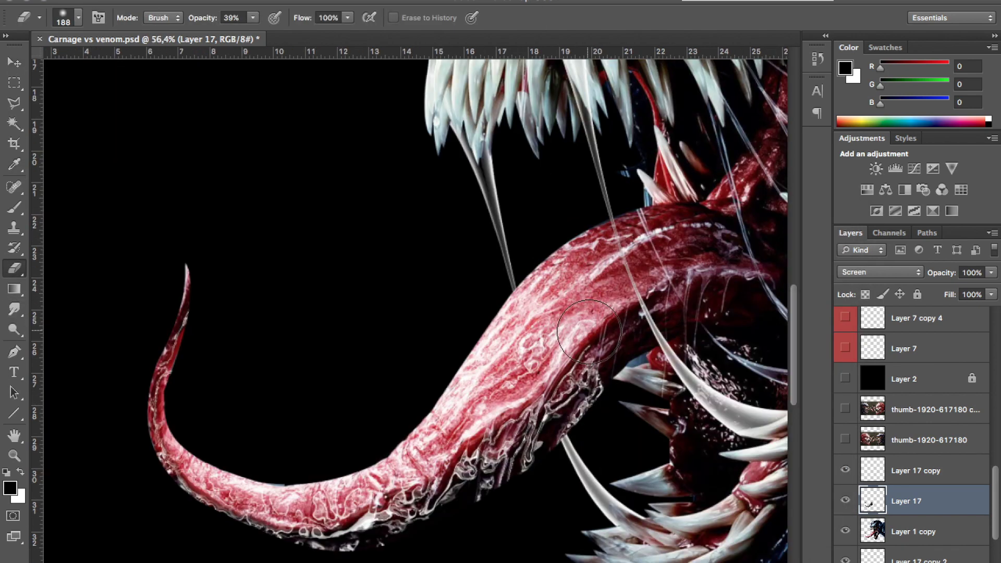
pyautogui.scroll(-2, 525, 318)
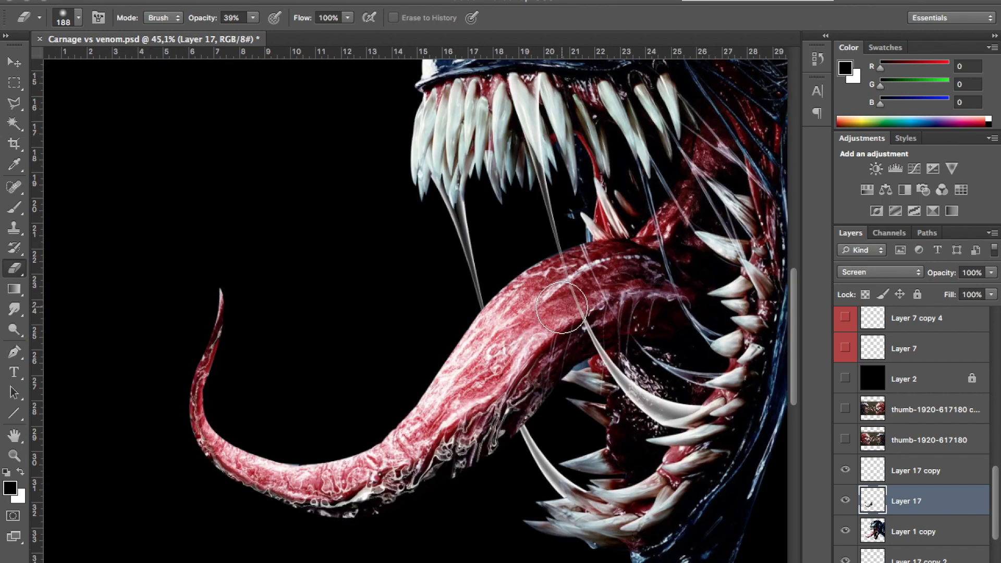
# - Duplicate a fang shape, rotate it, shrink it to about half size and place it on the tongue tip
pyautogui.click(14, 62)
pyautogui.moveTo(472, 245); pyautogui.dragTo(139, 283)
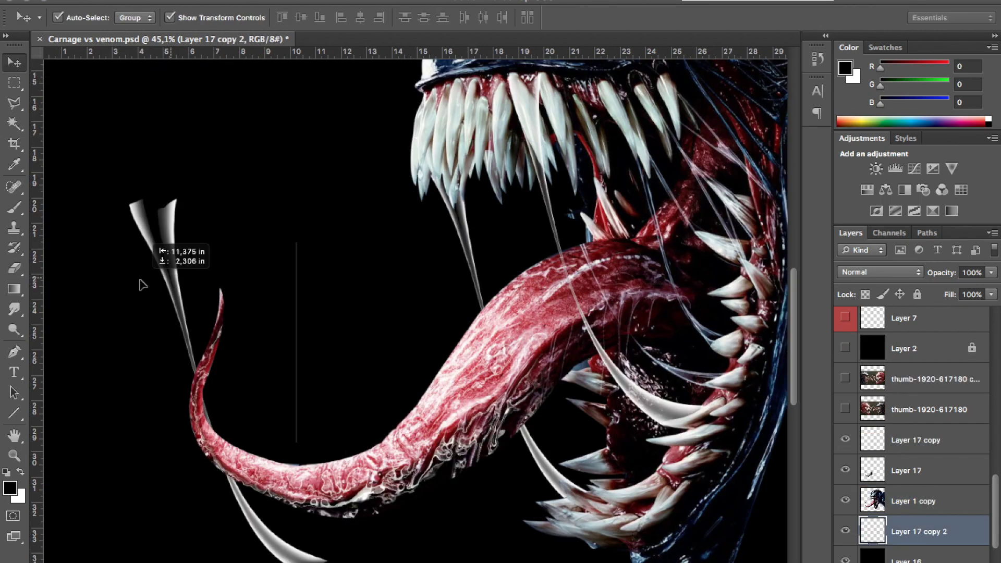
pyautogui.scroll(-5, 180, 165)
pyautogui.scroll(3, 180, 165)
pyautogui.moveTo(205, 161)
pyautogui.mouseDown()
pyautogui.moveTo(262, 448)
pyautogui.moveTo(250, 239)
pyautogui.moveTo(310, 216)
pyautogui.moveTo(329, 194)
pyautogui.mouseUp()
pyautogui.moveTo(441, 150)
pyautogui.mouseDown()
pyautogui.moveTo(368, 334)
pyautogui.moveTo(399, 360)
pyautogui.mouseUp()
pyautogui.moveTo(333, 401)
pyautogui.mouseDown()
pyautogui.moveTo(339, 383)
pyautogui.moveTo(291, 270)
pyautogui.mouseUp()
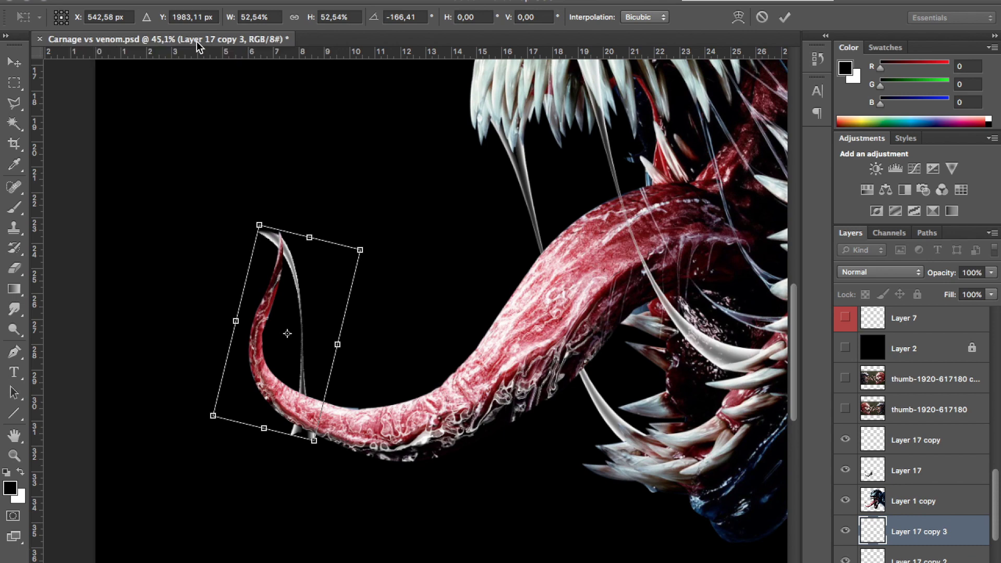
# - Flip the strand vertically, rotate it around the tongue tip, and erase parts of it
pyautogui.click(131, 4)
pyautogui.click(376, 514)
pyautogui.moveTo(333, 247)
pyautogui.mouseDown()
pyautogui.moveTo(294, 196)
pyautogui.moveTo(274, 197)
pyautogui.mouseUp()
pyautogui.moveTo(297, 383); pyautogui.dragTo(311, 383)
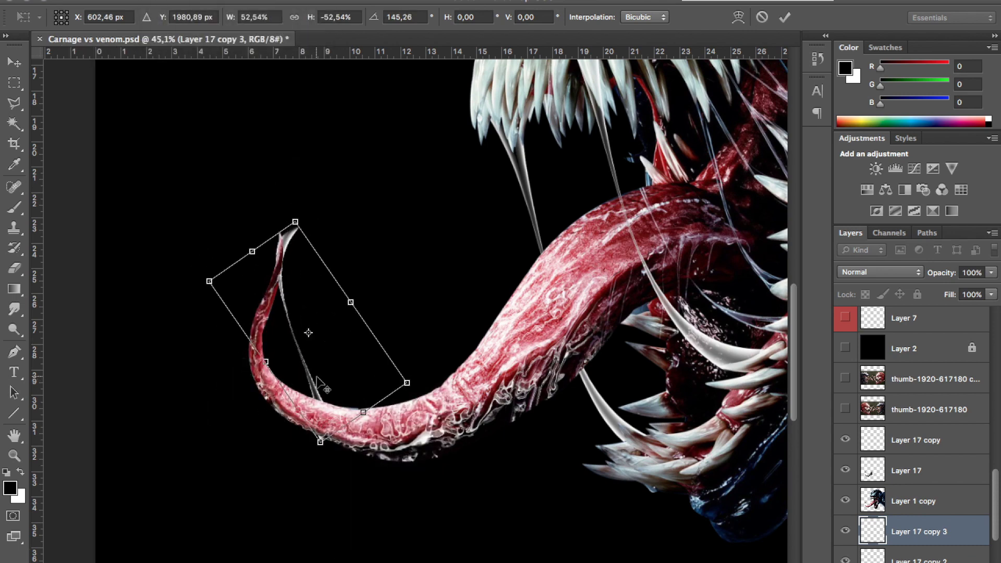
pyautogui.scroll(2, 319, 383)
pyautogui.press('Return')
pyautogui.press('e')
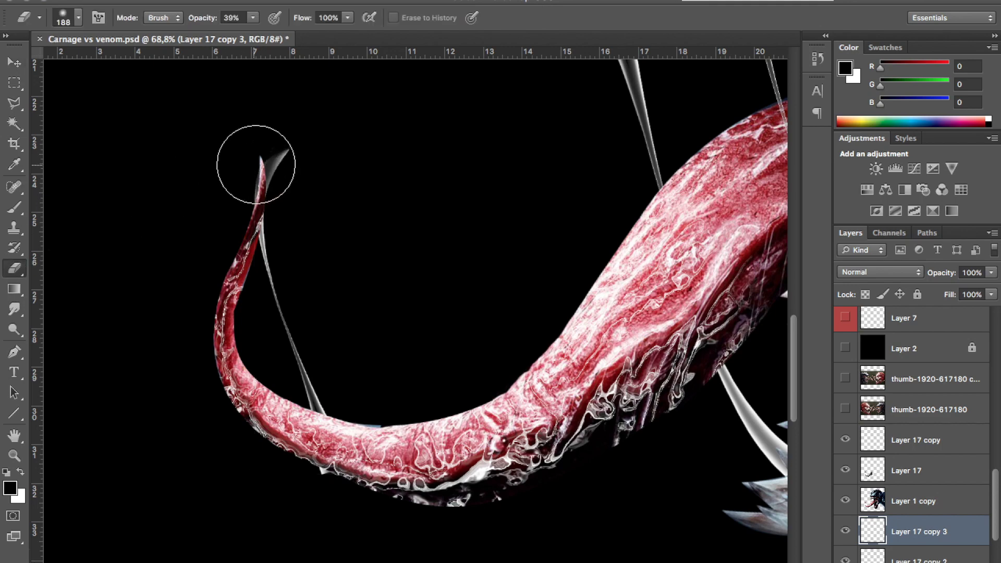
pyautogui.scroll(5, 455, 376)
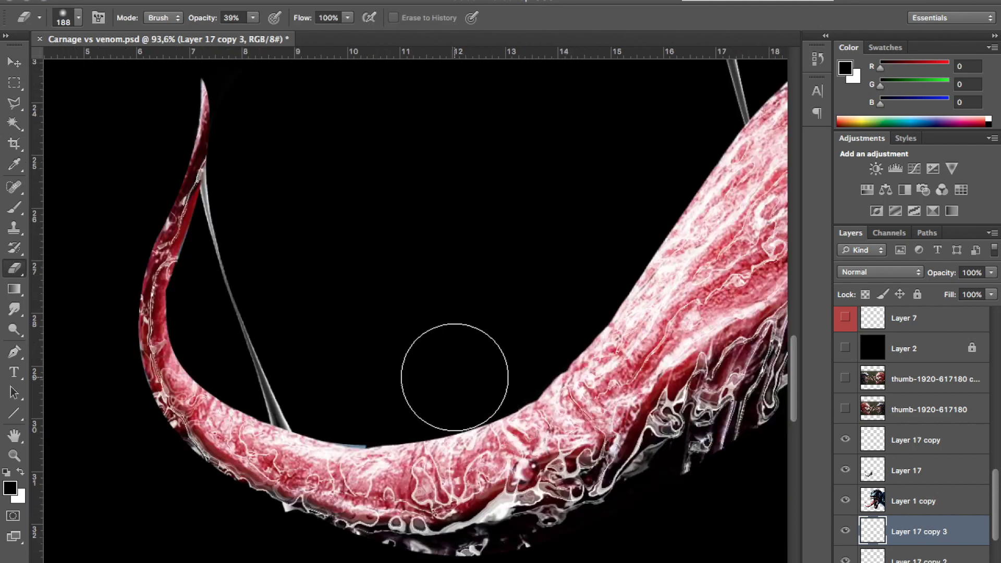
# - Duplicate the strand and reshape the copy beside it, narrowed and stretched from the tongue tip downward
pyautogui.press('v')
pyautogui.moveTo(208, 200); pyautogui.dragTo(280, 183)
pyautogui.moveTo(255, 536)
pyautogui.mouseDown()
pyautogui.moveTo(242, 459)
pyautogui.moveTo(204, 467)
pyautogui.mouseUp()
pyautogui.moveTo(258, 89); pyautogui.dragTo(268, 145)
pyautogui.press('Escape')
pyautogui.moveTo(273, 303); pyautogui.dragTo(261, 303)
pyautogui.moveTo(228, 144); pyautogui.dragTo(226, 115)
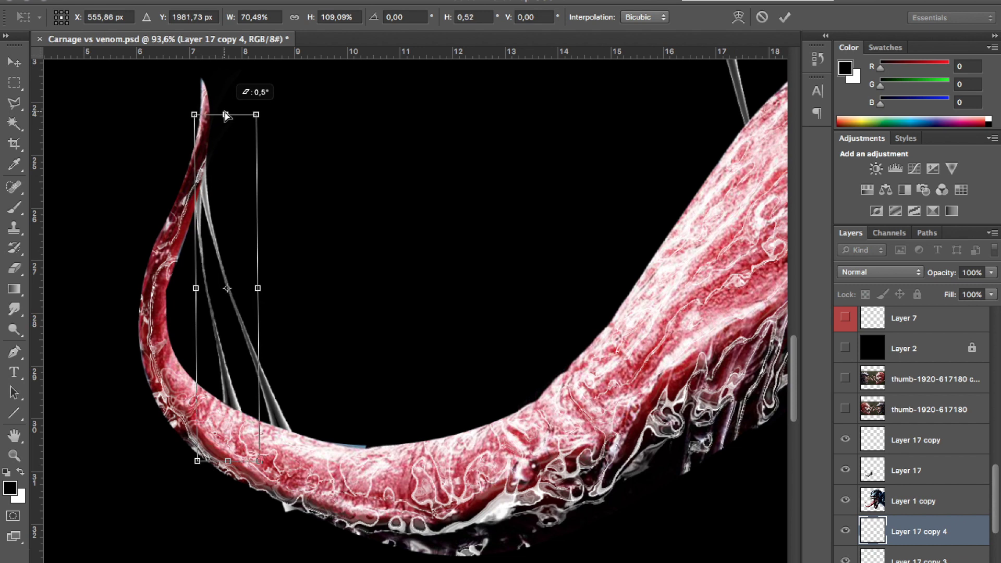
pyautogui.moveTo(228, 461); pyautogui.dragTo(245, 505)
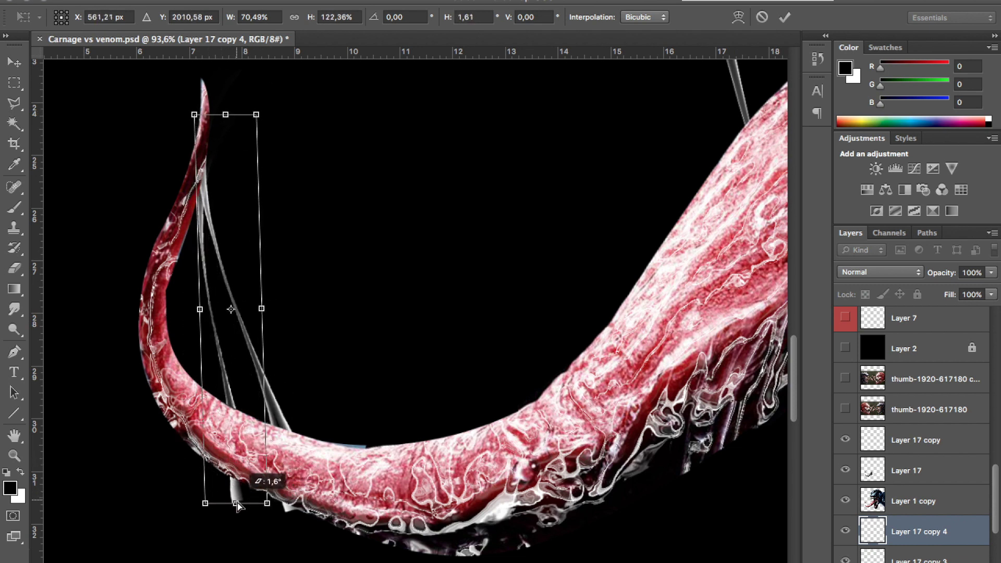
pyautogui.press('Return')
# - Erase the strands' ends to fade them, then select Layer 17
pyautogui.press('e')
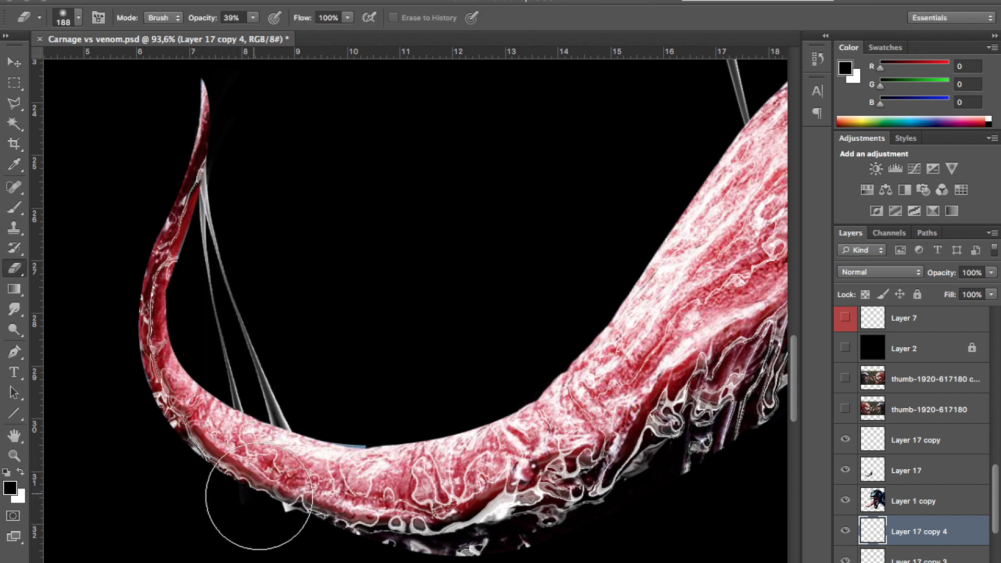
pyautogui.hotkey('alt', '[')
pyautogui.scroll(-3, 436, 346)
pyautogui.scroll(2, 462, 316)
pyautogui.click(912, 471)
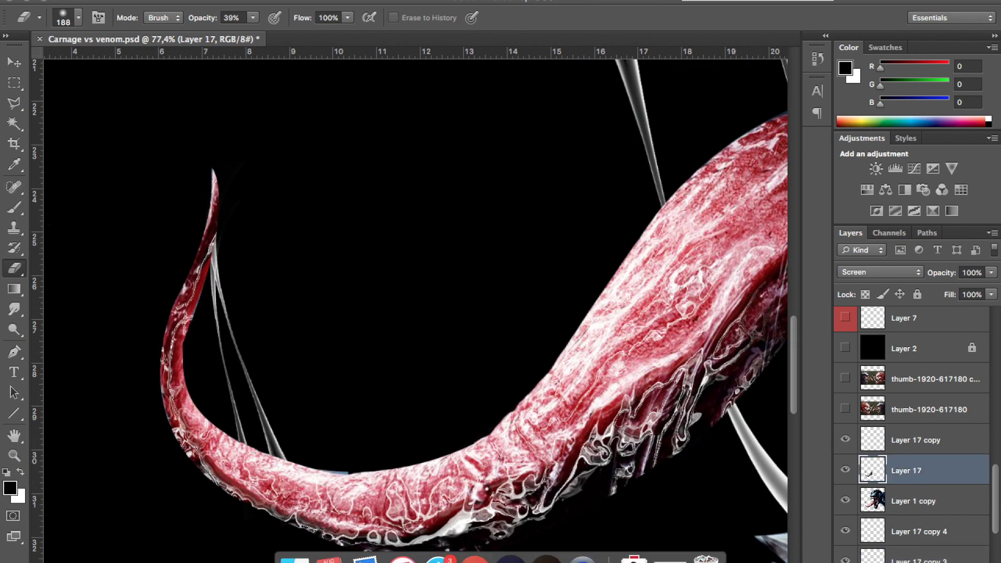
# - On a new layer, fill a circular selection with a dark-centred radial gradient and squash it into an oval
pyautogui.hotkey('ctrl', 'shift', 'alt', 'n')
pyautogui.moveTo(14, 82); pyautogui.dragTo(82, 100)
pyautogui.moveTo(273, 280); pyautogui.dragTo(371, 201)
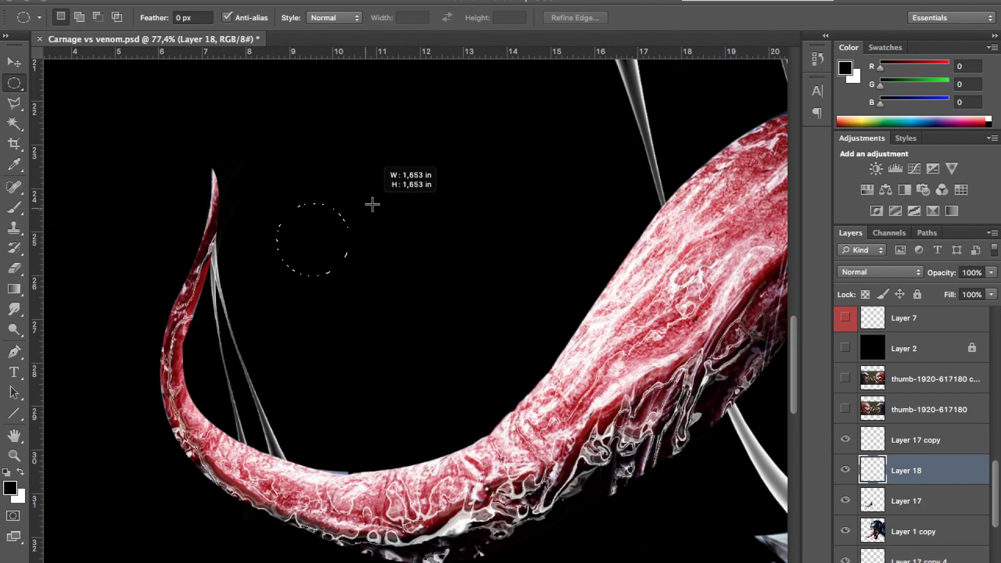
pyautogui.click(14, 289)
pyautogui.moveTo(344, 233); pyautogui.dragTo(321, 239)
pyautogui.hotkey('ctrl', 'z')
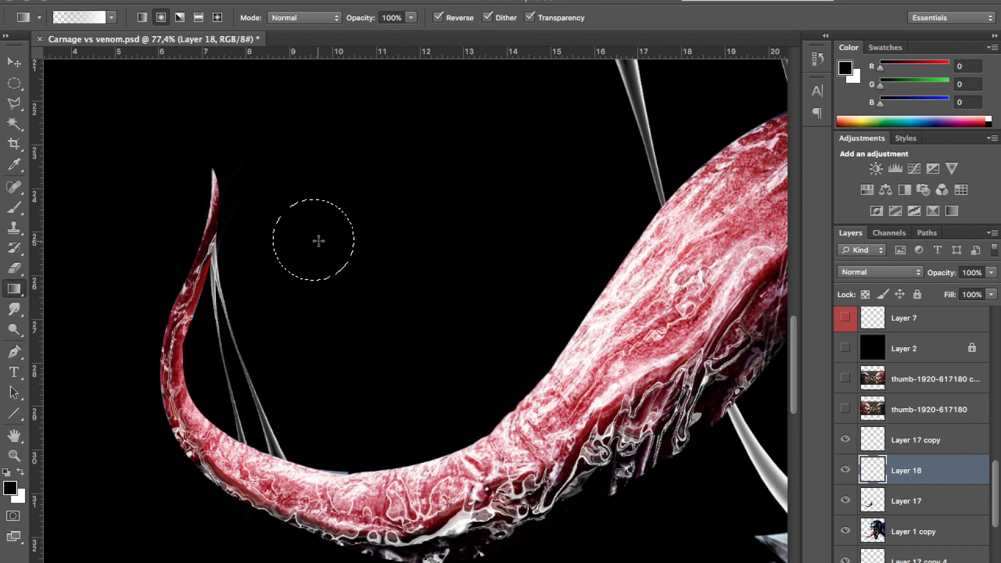
pyautogui.moveTo(314, 240)
pyautogui.mouseDown()
pyautogui.moveTo(398, 245)
pyautogui.moveTo(333, 242)
pyautogui.mouseUp()
pyautogui.click(12, 63)
pyautogui.hotkey('ctrl', 'd')
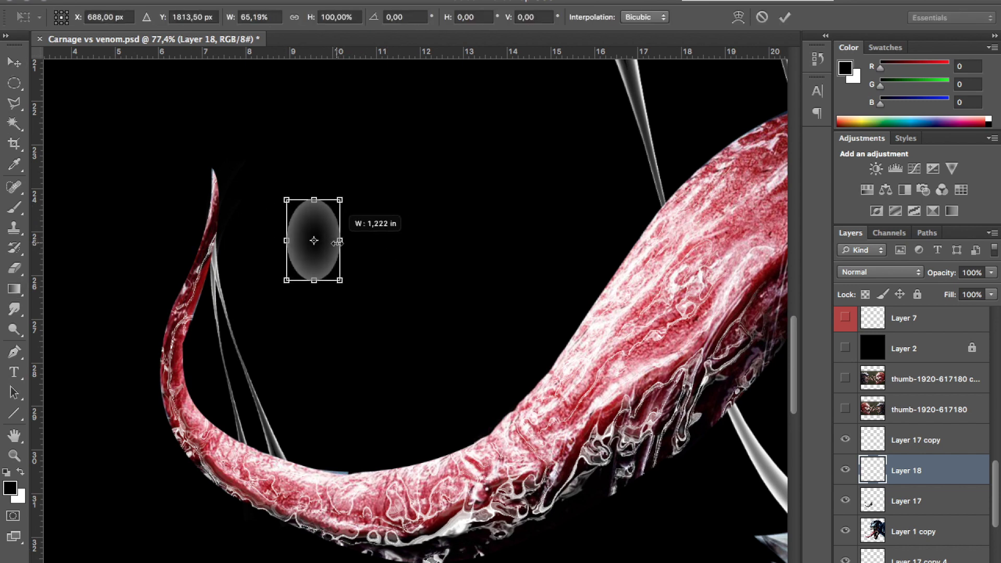
pyautogui.press('Return')
# - Open Liquify on the oval with the backdrop showing All Layers
pyautogui.click(345, 2)
pyautogui.click(396, 152)
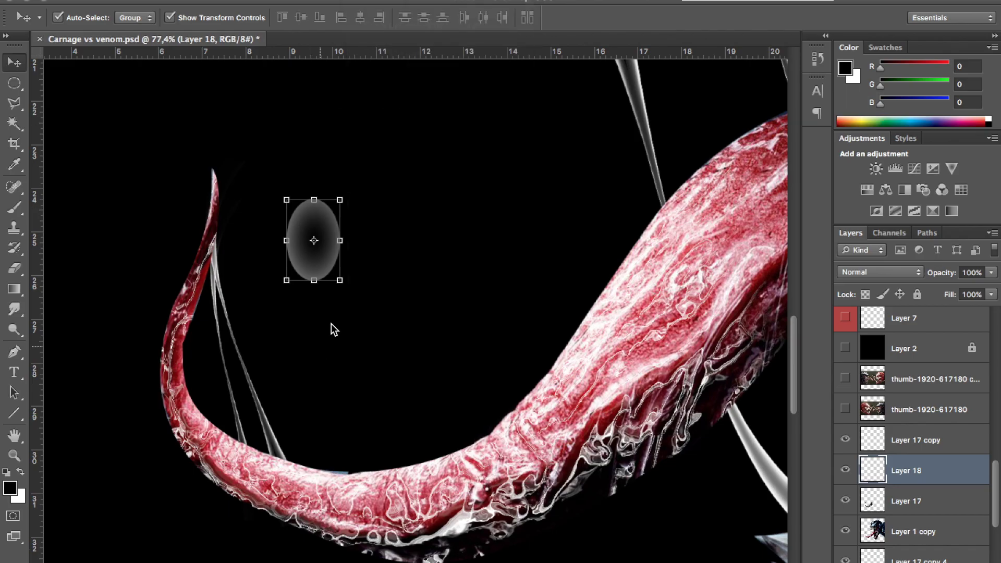
pyautogui.click(232, 374)
pyautogui.scroll(5, 347, 175)
pyautogui.click(756, 449)
pyautogui.click(900, 466)
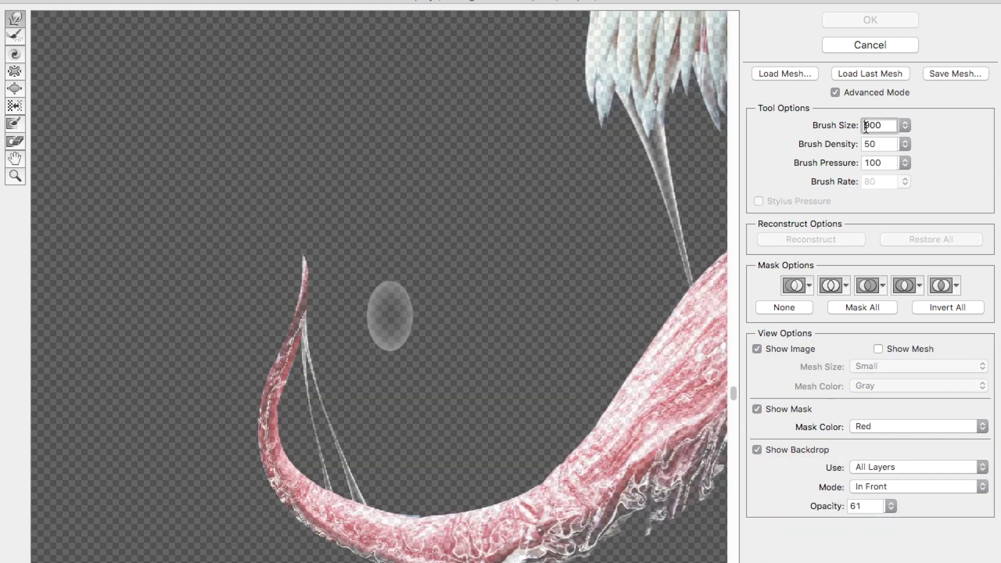
# - Forward Warp the oval's top into a drip point and slim it into a thin droplet
pyautogui.scroll(3, 351, 284)
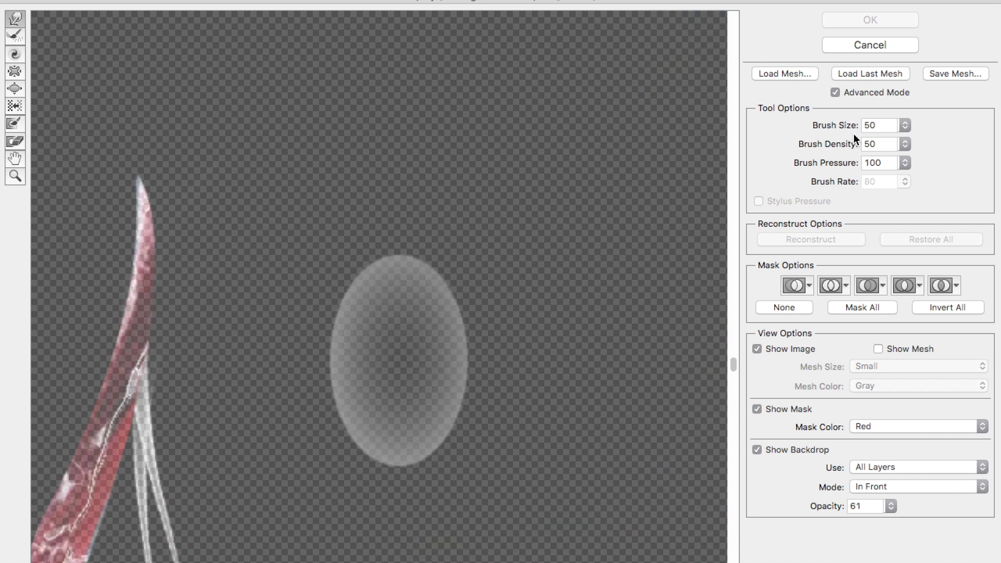
pyautogui.moveTo(493, 237); pyautogui.dragTo(514, 290)
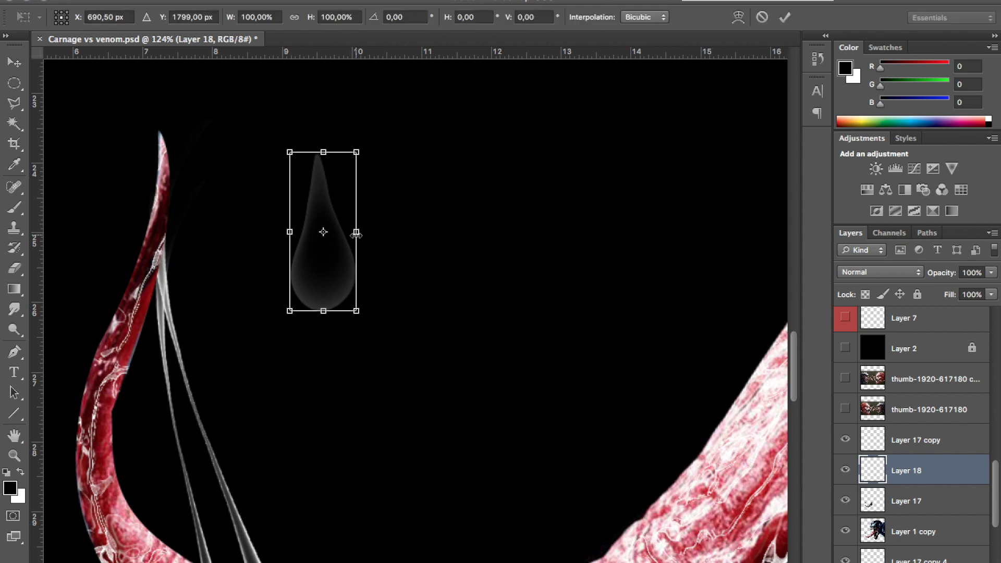
pyautogui.moveTo(356, 234); pyautogui.dragTo(336, 235)
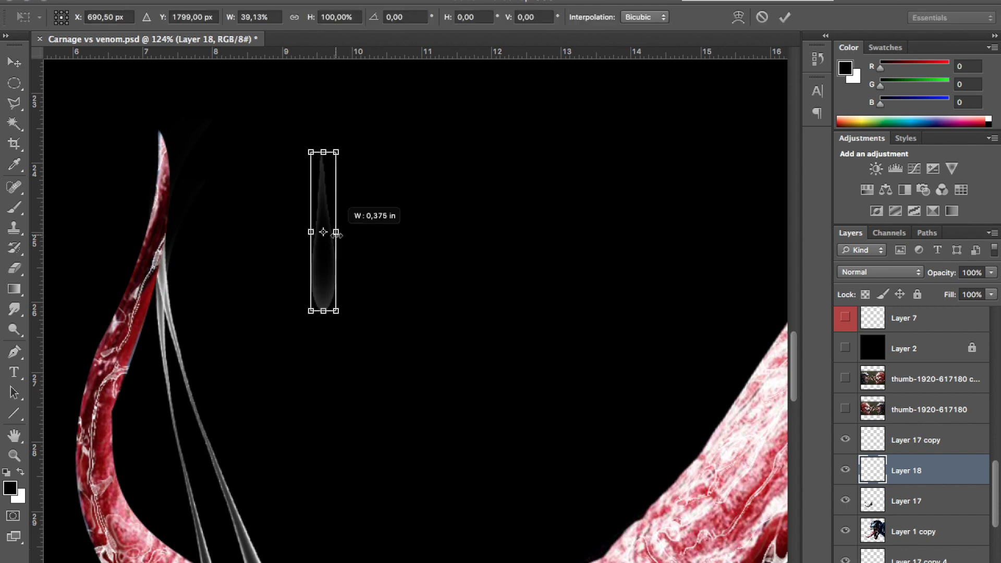
# - Apply the slim droplet, merge the droplet layers into one, and place it by the tongue tip
pyautogui.press('Return')
pyautogui.hotkey('ctrl', 'j')
pyautogui.hotkey('ctrl', 'j')
pyautogui.keyDown('shift'); pyautogui.click(911, 524); pyautogui.keyUp('shift')
pyautogui.hotkey('ctrl', 'e')
pyautogui.moveTo(323, 235); pyautogui.dragTo(177, 232)
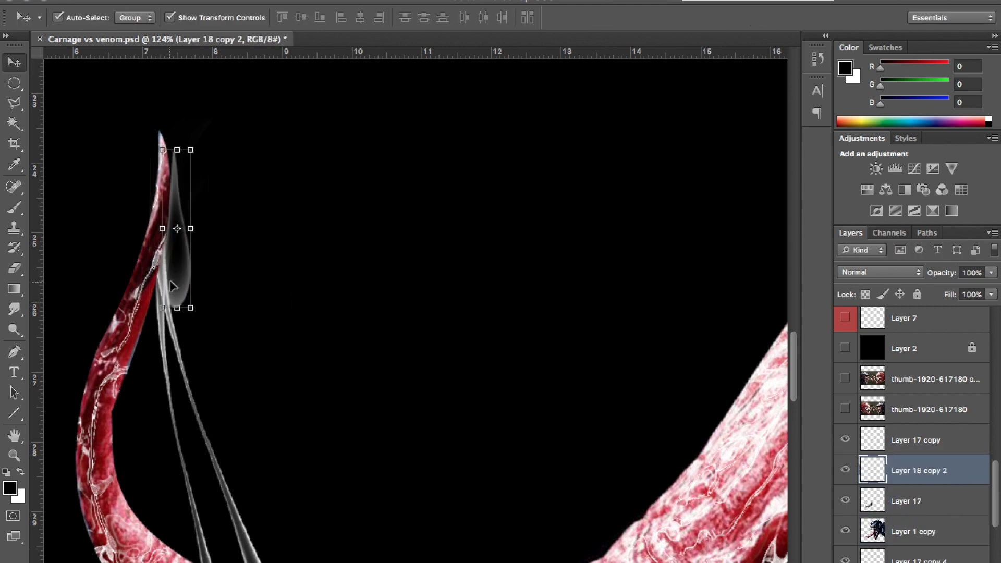
pyautogui.hscroll(-5, 209, 260)
pyautogui.moveTo(349, 261)
pyautogui.mouseDown()
pyautogui.moveTo(376, 261)
pyautogui.moveTo(249, 256)
pyautogui.mouseUp()
# - Duplicate the droplet and shrink the copy onto the tongue tip
pyautogui.hotkey('ctrl', 't')
pyautogui.press('Return')
pyautogui.moveTo(376, 251); pyautogui.dragTo(547, 234)
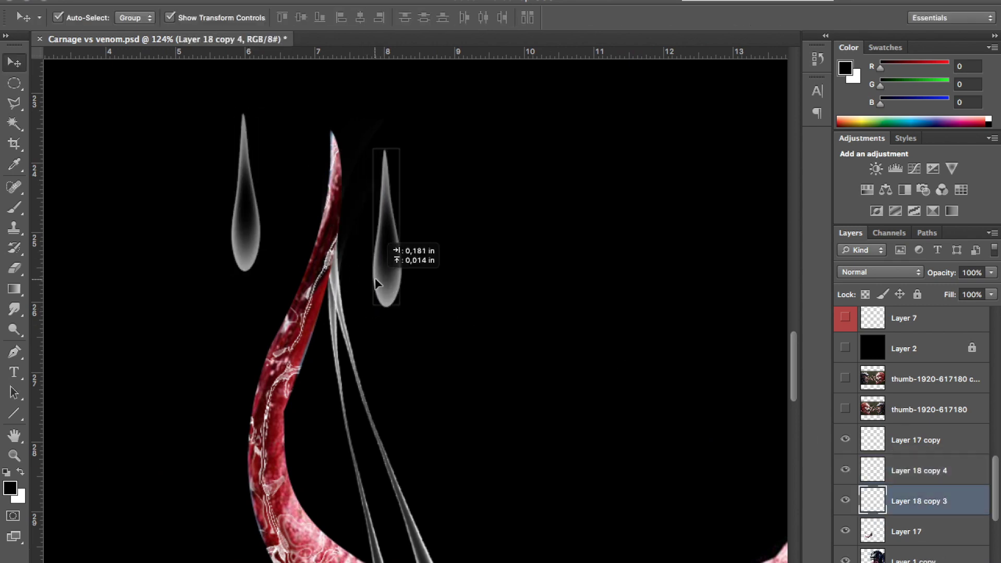
pyautogui.click(245, 234)
pyautogui.hotkey('ctrl', 't')
pyautogui.moveTo(228, 275)
pyautogui.mouseDown()
pyautogui.moveTo(246, 174)
pyautogui.moveTo(361, 192)
pyautogui.mouseUp()
pyautogui.scroll(3, 280, 174)
pyautogui.press('Return')
# - Drag another droplet copy onto the tongue, tilting it along the edge and narrowing it
pyautogui.scroll(-2, 365, 196)
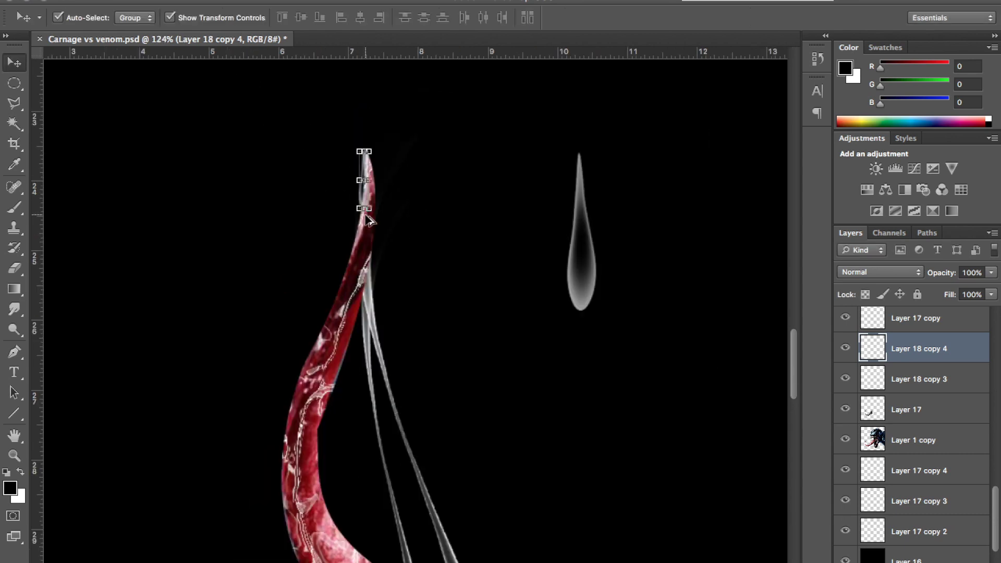
pyautogui.scroll(-3, 422, 240)
pyautogui.moveTo(492, 266)
pyautogui.mouseDown()
pyautogui.moveTo(364, 393)
pyautogui.moveTo(363, 316)
pyautogui.moveTo(368, 305)
pyautogui.moveTo(392, 319)
pyautogui.mouseUp()
pyautogui.scroll(2, 366, 366)
pyautogui.hotkey('ctrl', 't')
pyautogui.moveTo(363, 284); pyautogui.dragTo(339, 361)
pyautogui.scroll(2, 360, 291)
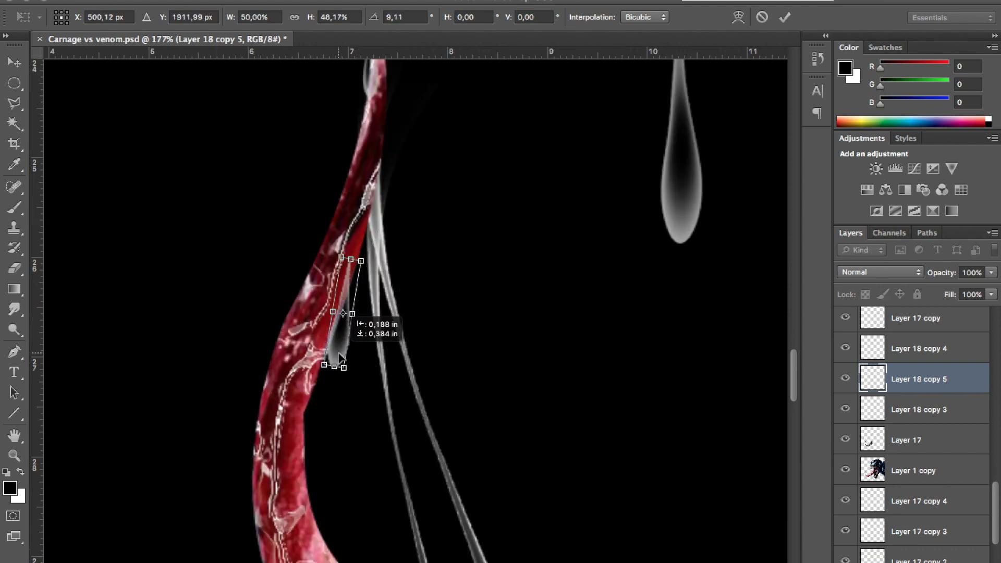
pyautogui.press('Return')
pyautogui.hotkey('ctrl', 't')
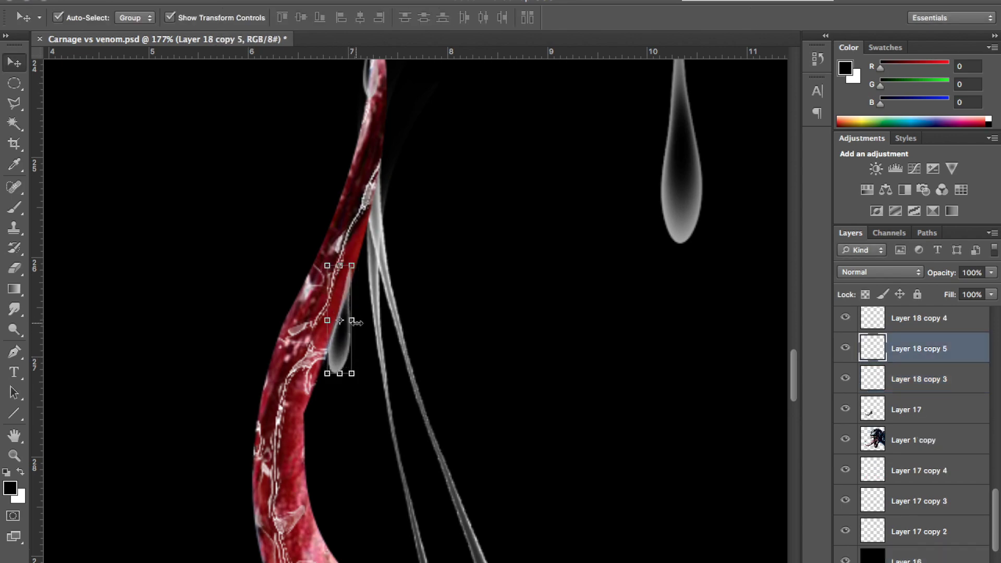
pyautogui.moveTo(356, 320); pyautogui.dragTo(352, 322)
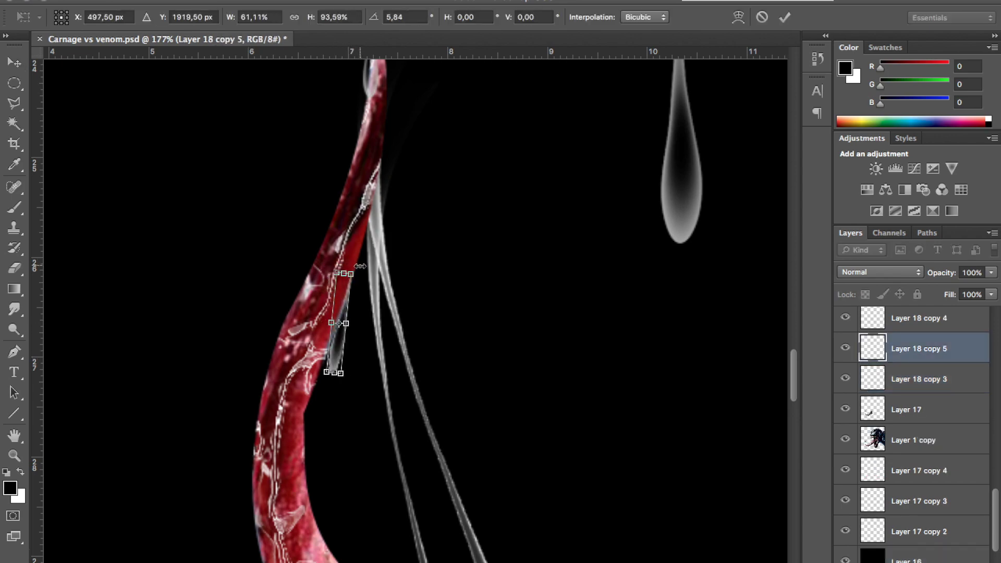
pyautogui.press('Return')
# - Move a droplet up under a front tooth, shortening and narrowing it
pyautogui.scroll(-3, 391, 268)
pyautogui.scroll(-2, 412, 324)
pyautogui.scroll(2, 412, 324)
pyautogui.moveTo(385, 359)
pyautogui.mouseDown()
pyautogui.moveTo(632, 229)
pyautogui.moveTo(633, 177)
pyautogui.mouseUp()
pyautogui.scroll(2, 634, 177)
pyautogui.scroll(1, 548, 282)
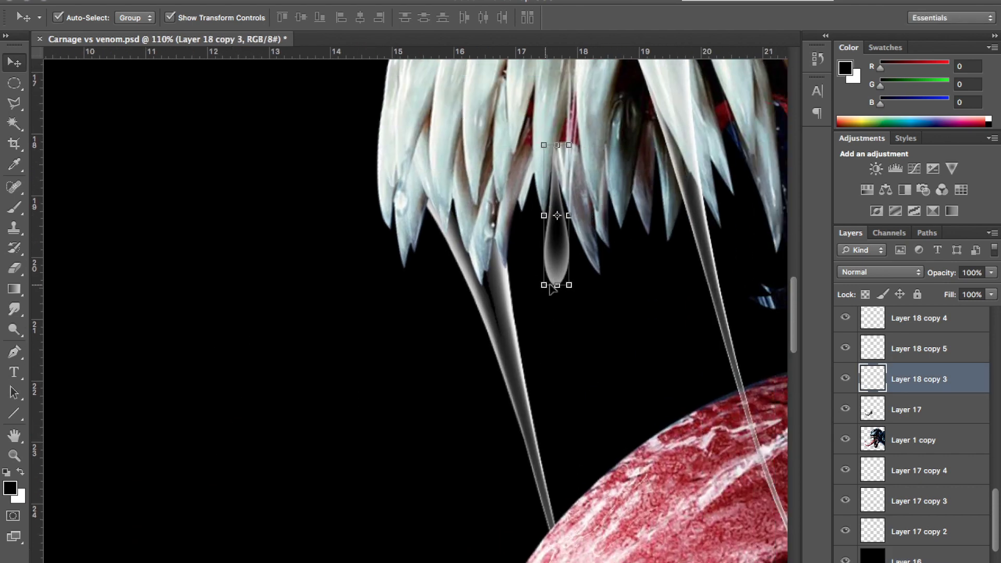
pyautogui.hotkey('ctrl', 't')
pyautogui.moveTo(543, 286); pyautogui.dragTo(547, 261)
pyautogui.moveTo(544, 203); pyautogui.dragTo(547, 203)
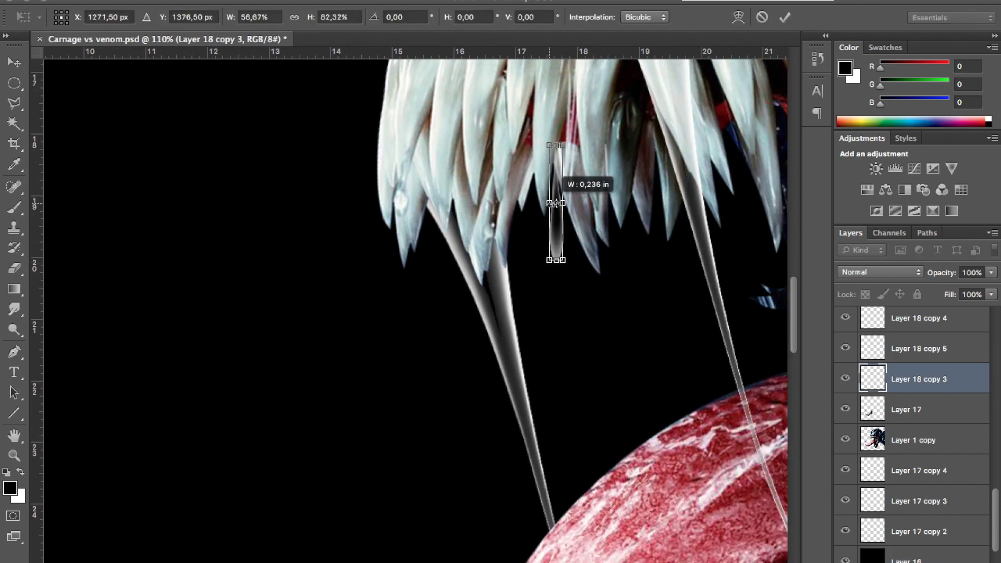
pyautogui.press('Return')
# - Position a droplet copy on another tooth tip, then select Layer 16
pyautogui.moveTo(559, 248)
pyautogui.mouseDown()
pyautogui.moveTo(417, 317)
pyautogui.moveTo(558, 278)
pyautogui.moveTo(537, 247)
pyautogui.mouseUp()
pyautogui.hotkey('ctrl', 't')
pyautogui.press('Return')
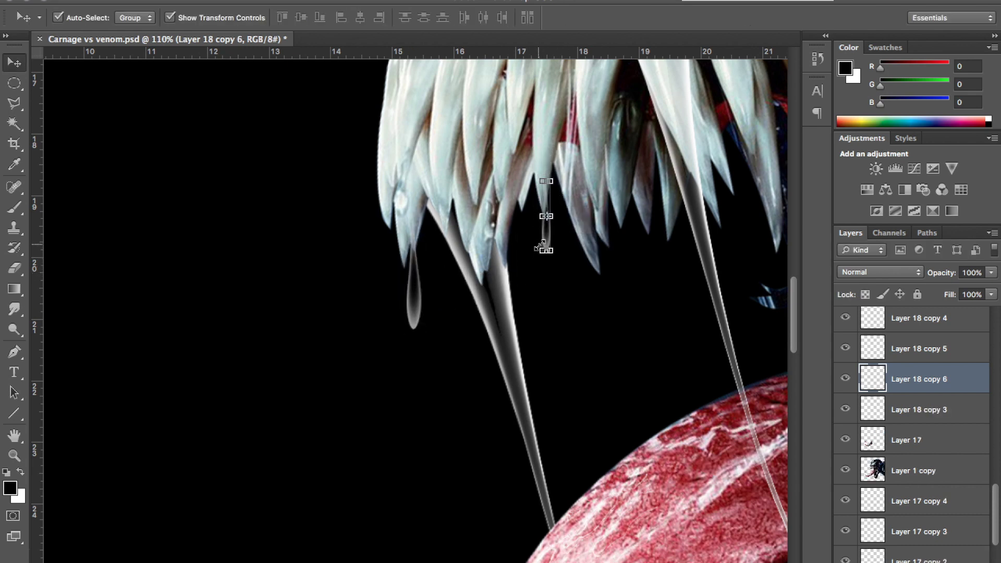
pyautogui.click(367, 289)
pyautogui.scroll(-4, 368, 292)
pyautogui.scroll(-1, 364, 313)
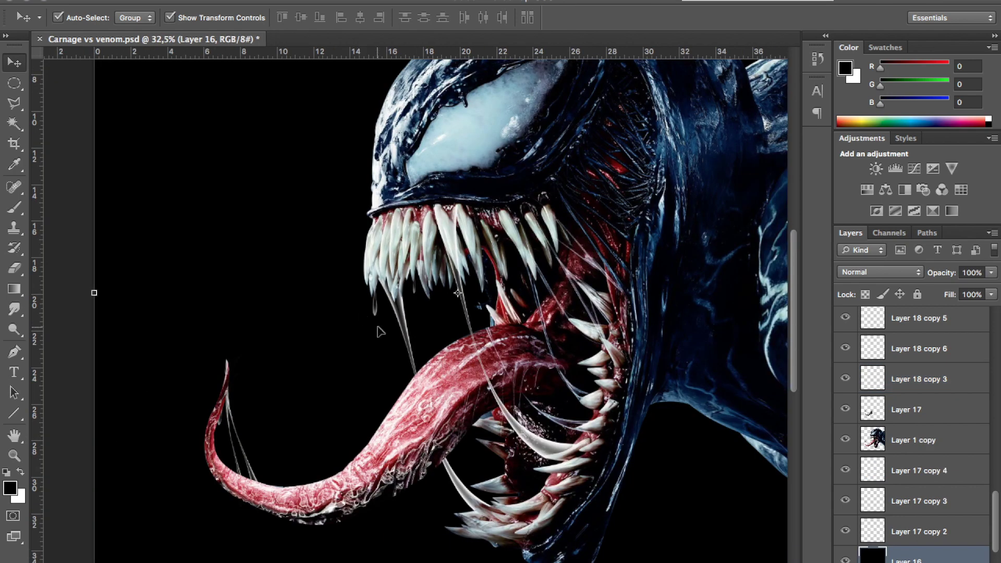
pyautogui.scroll(-3, 377, 327)
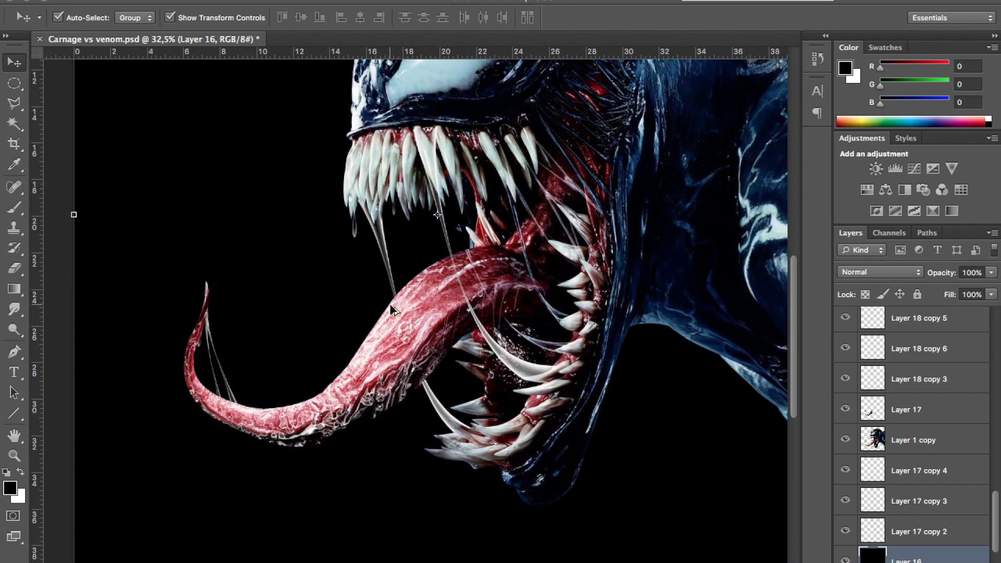
pyautogui.scroll(-3, 392, 309)
pyautogui.scroll(2, 399, 350)
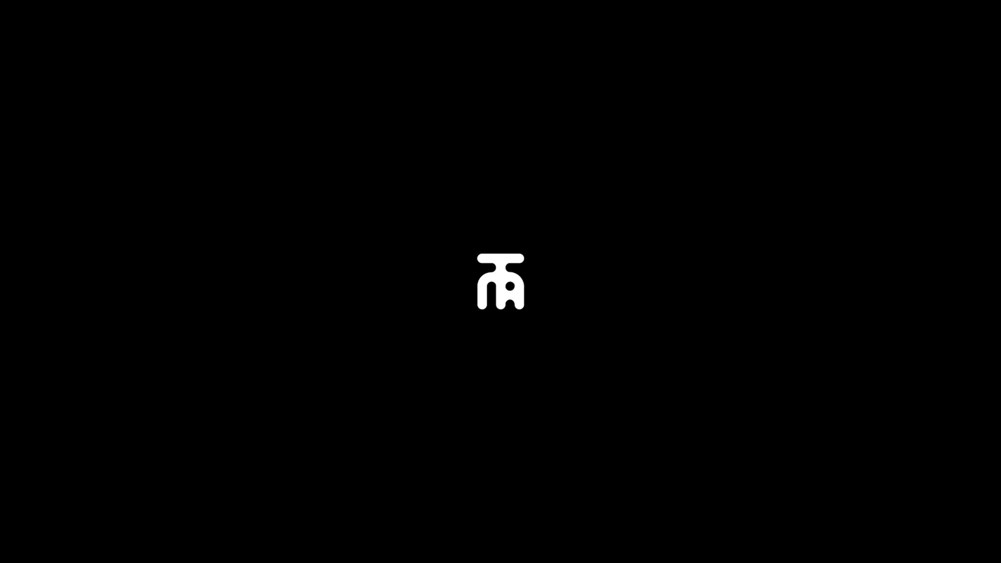